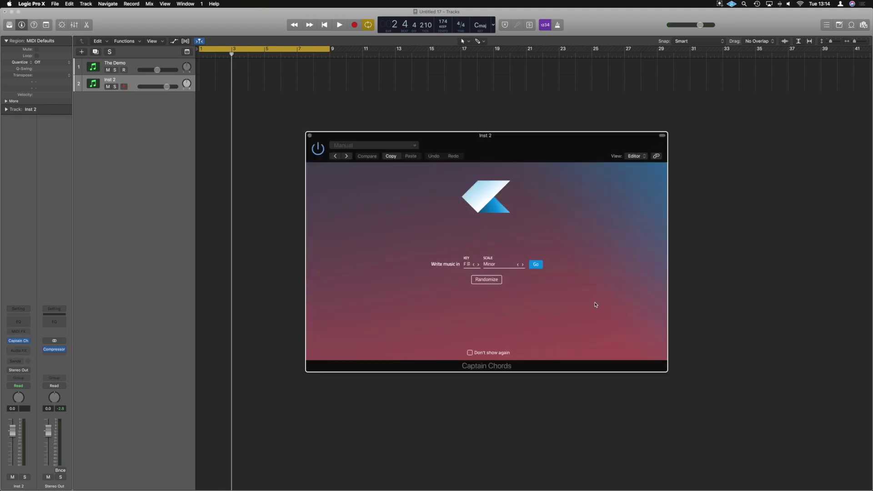
Randomize the key and scale for a new progression and play back its starting chord
{"action": "left_click", "coordinate": [493, 283]}
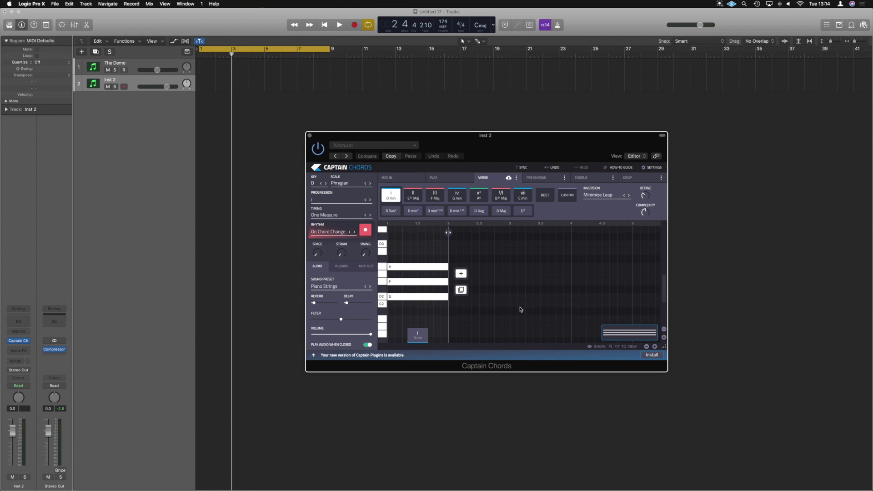
{"action": "key", "text": "space"}
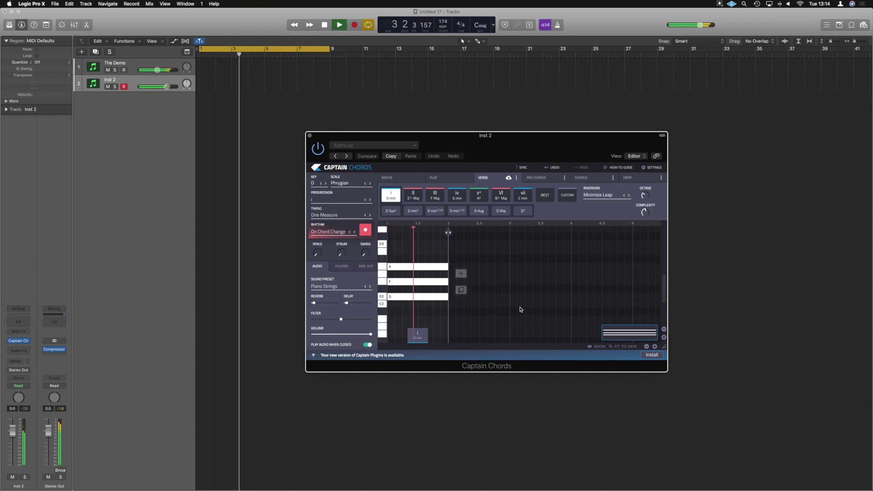
{"action": "key", "text": "space"}
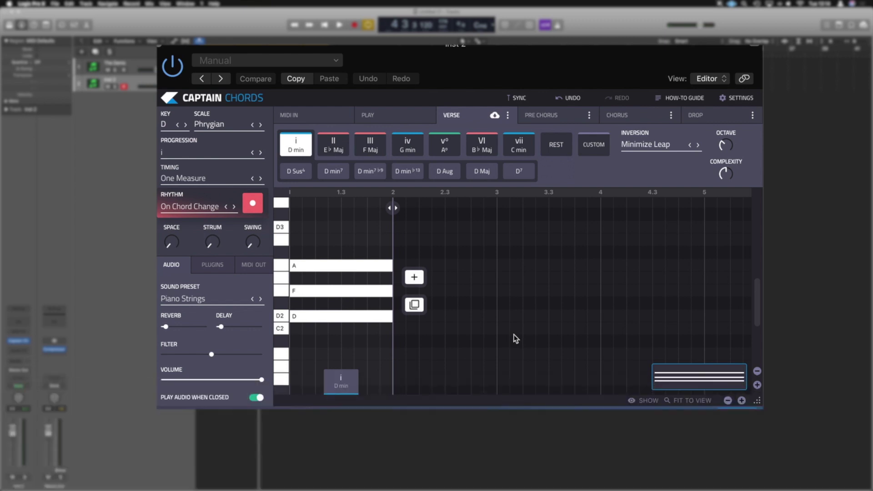
Add three more one-measure D minor chords to extend the verse progression to four chords
{"action": "left_click", "coordinate": [415, 278]}
{"action": "left_click", "coordinate": [522, 277]}
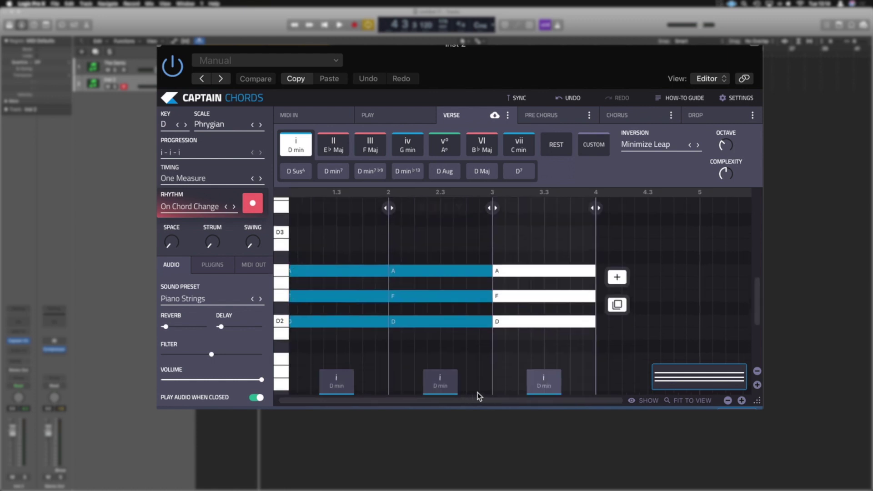
{"action": "left_click", "coordinate": [614, 277]}
{"action": "scroll", "coordinate": [674, 238], "scroll_direction": "left", "scroll_amount": 3}
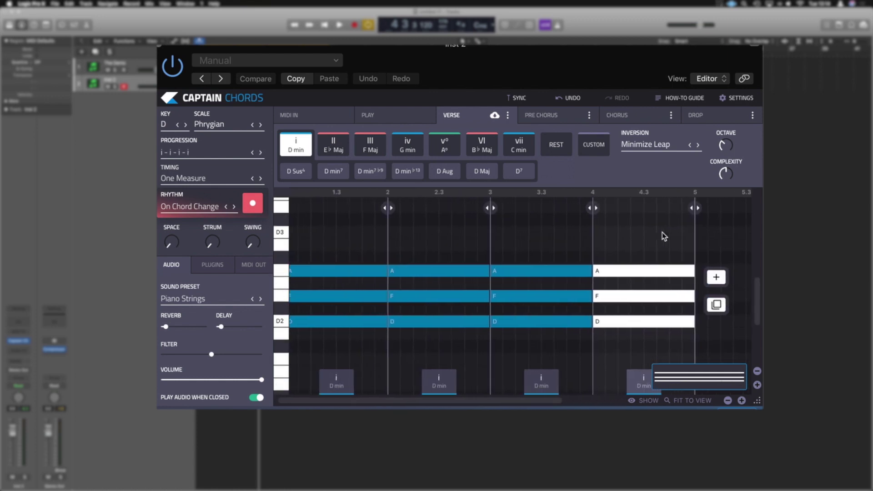
{"action": "scroll", "coordinate": [663, 236], "scroll_direction": "up", "scroll_amount": 1}
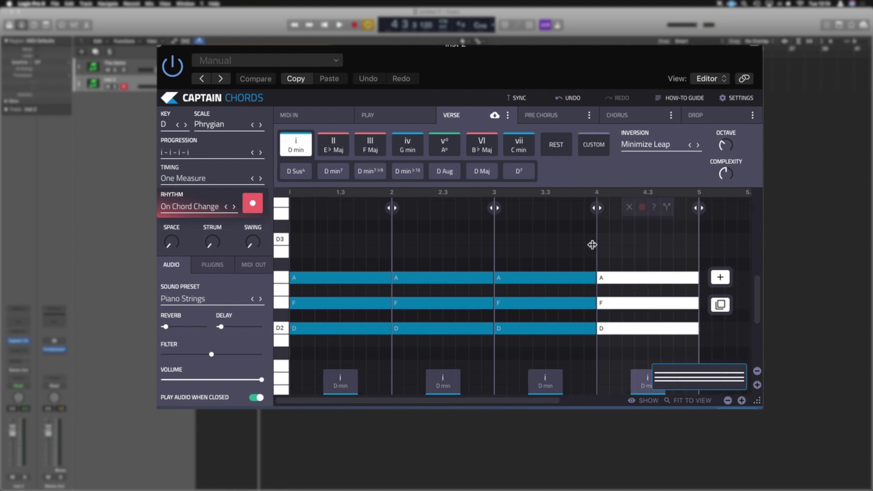
Change the second, third and fourth chords to E♭ Maj, F Maj and G min, and play back the progression
{"action": "left_click", "coordinate": [478, 243]}
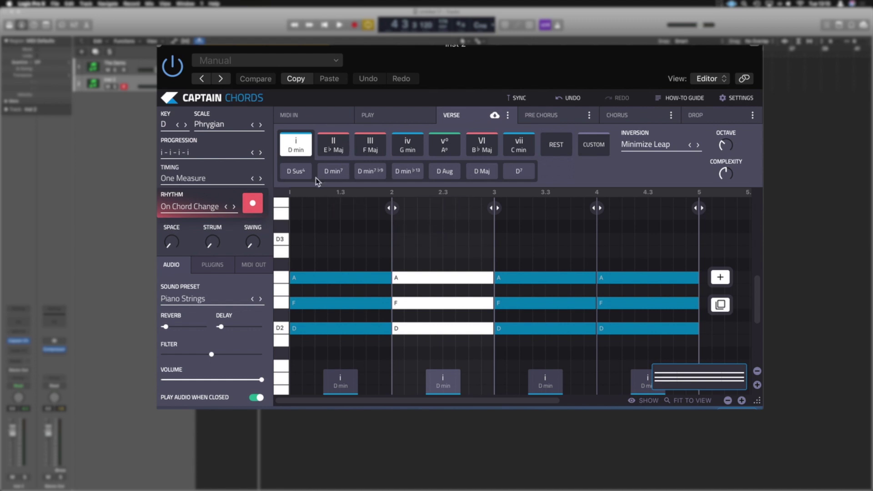
{"action": "left_click", "coordinate": [334, 150]}
{"action": "left_click", "coordinate": [533, 245]}
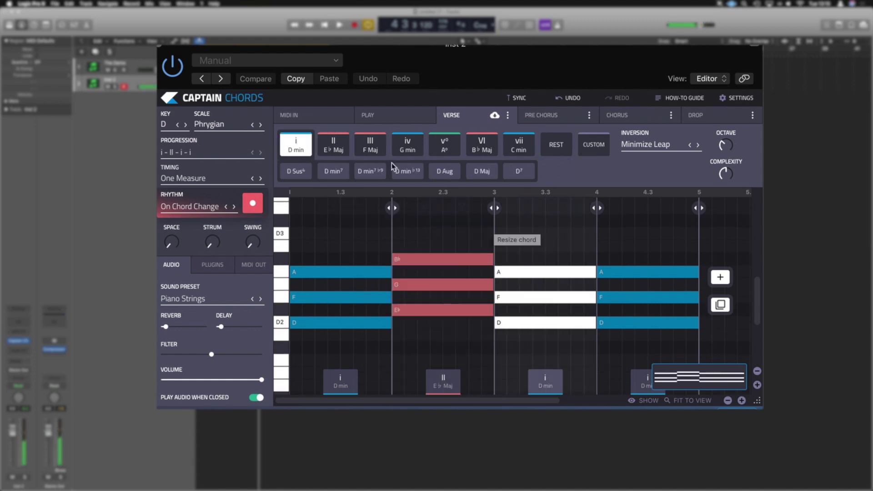
{"action": "left_click", "coordinate": [370, 144]}
{"action": "left_click", "coordinate": [654, 239]}
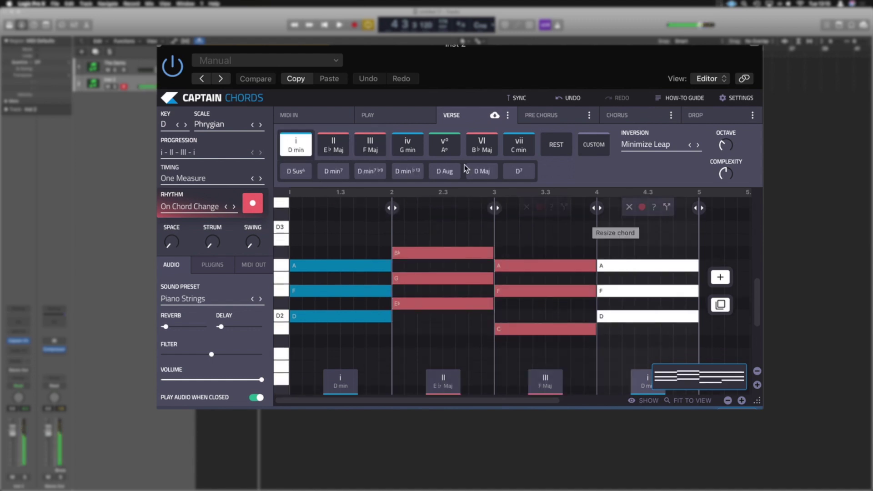
{"action": "left_click", "coordinate": [401, 150]}
{"action": "key", "text": "space"}
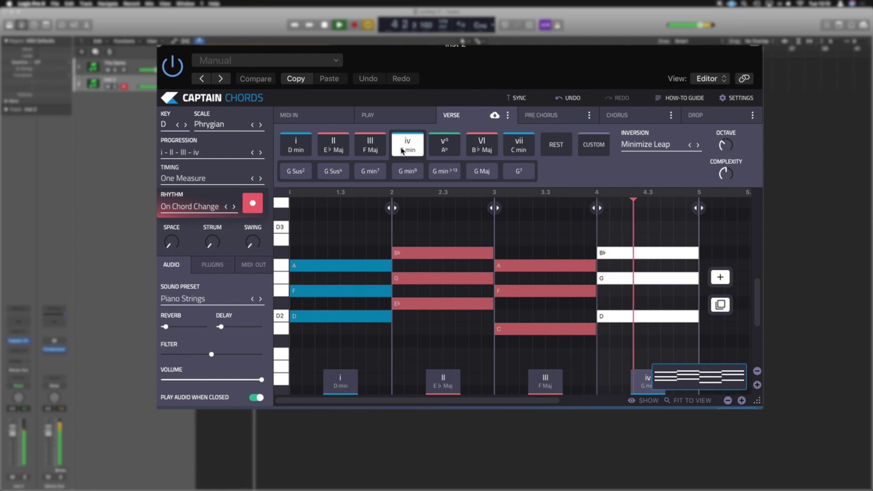
{"action": "key", "text": "space"}
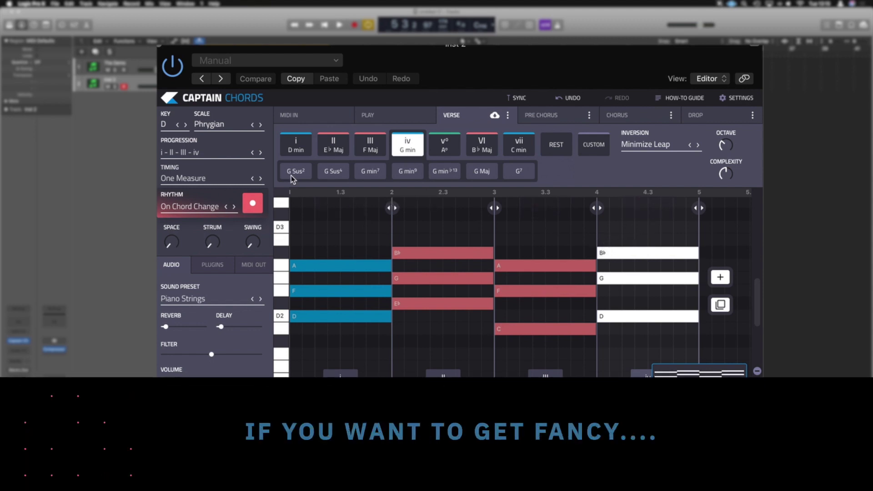
Change the fourth chord to its G min7 variation and listen to the progression, also with the Piano sound preset
{"action": "left_click", "coordinate": [377, 178]}
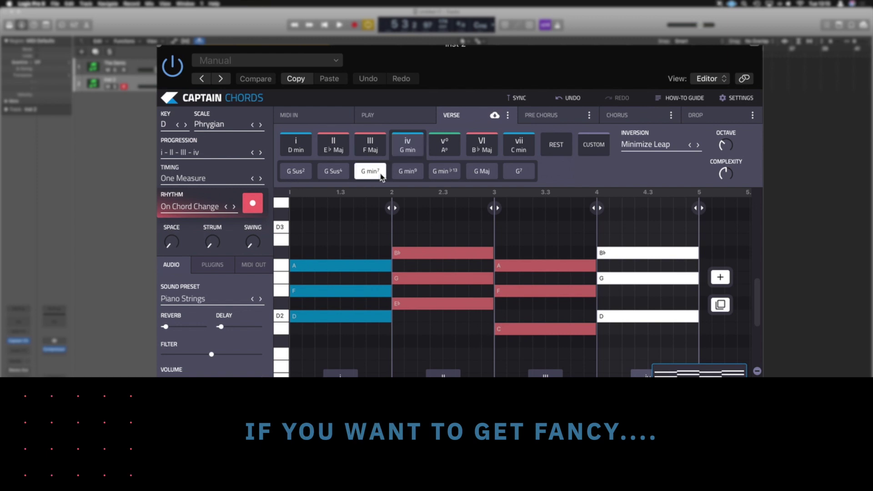
{"action": "key", "text": "space"}
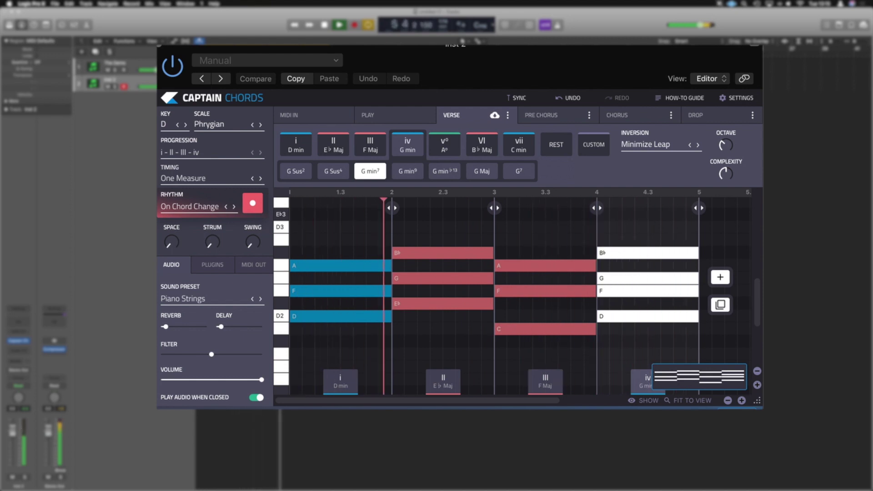
{"action": "key", "text": "space"}
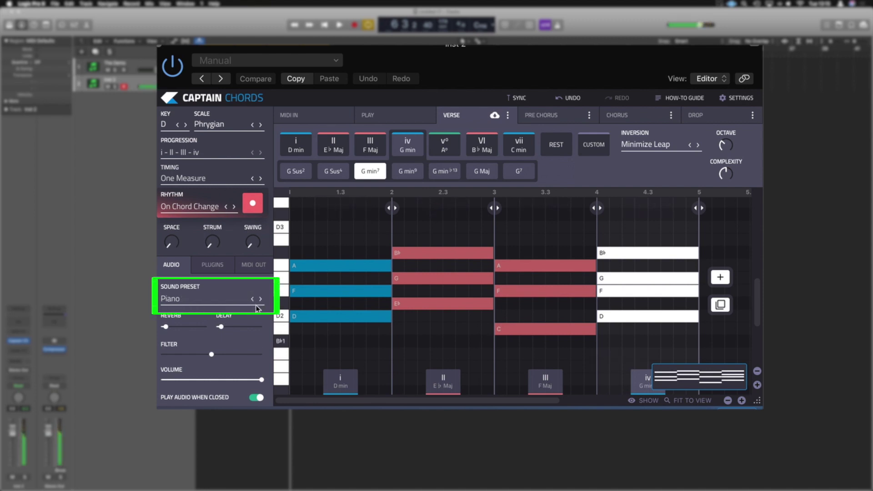
{"action": "key", "text": "space"}
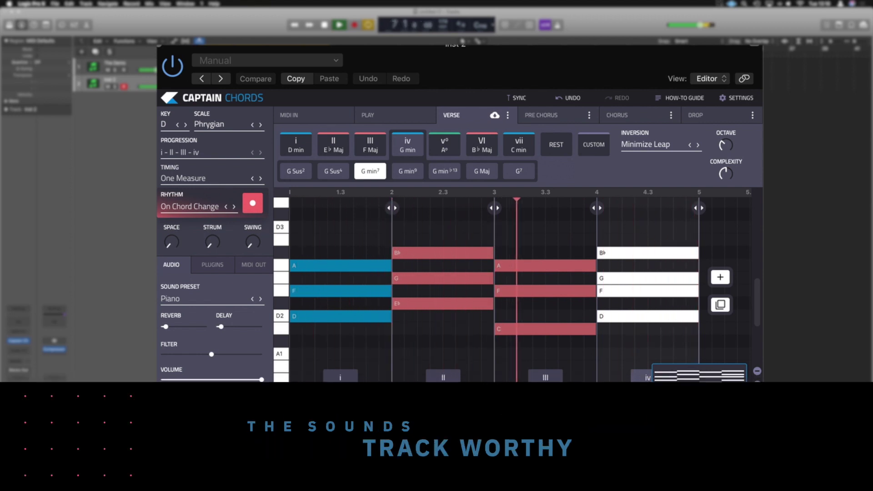
{"action": "key", "text": "space"}
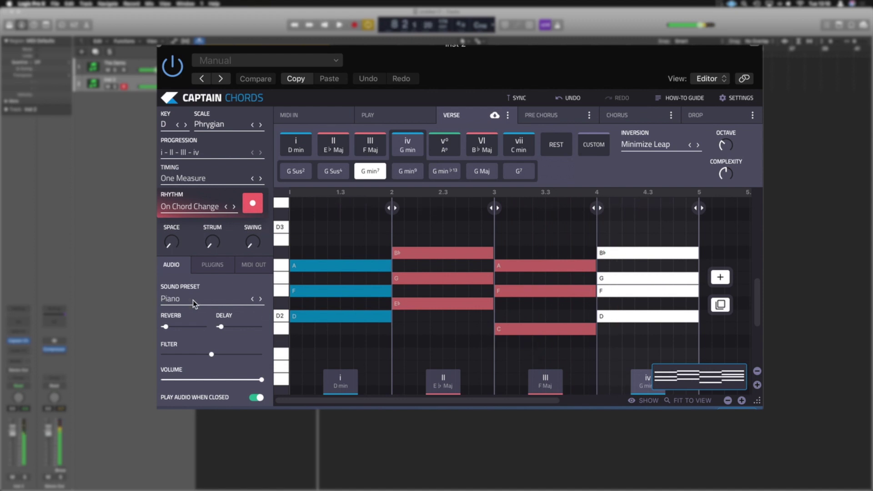
Browse the instrument presets, audition pads such as Saw Pad and Boss, and set the sound preset to Flutter Pad
{"action": "left_click", "coordinate": [192, 300]}
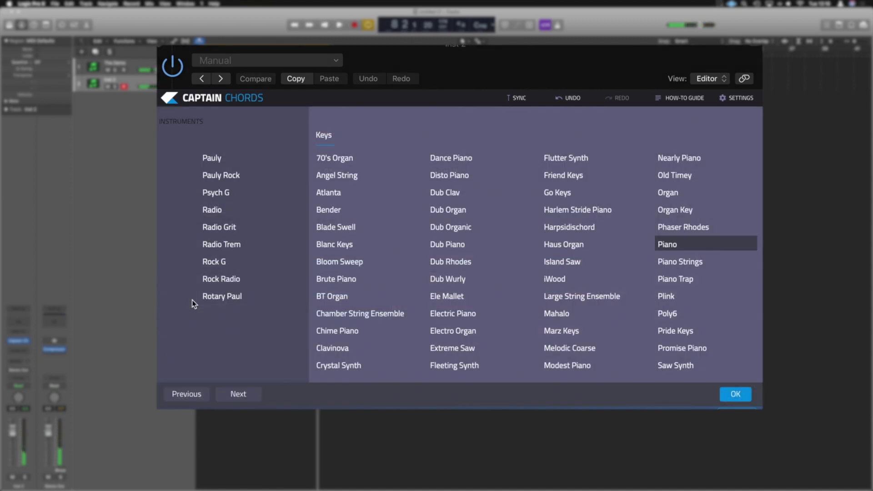
{"action": "scroll", "coordinate": [342, 276], "scroll_direction": "left", "scroll_amount": 3}
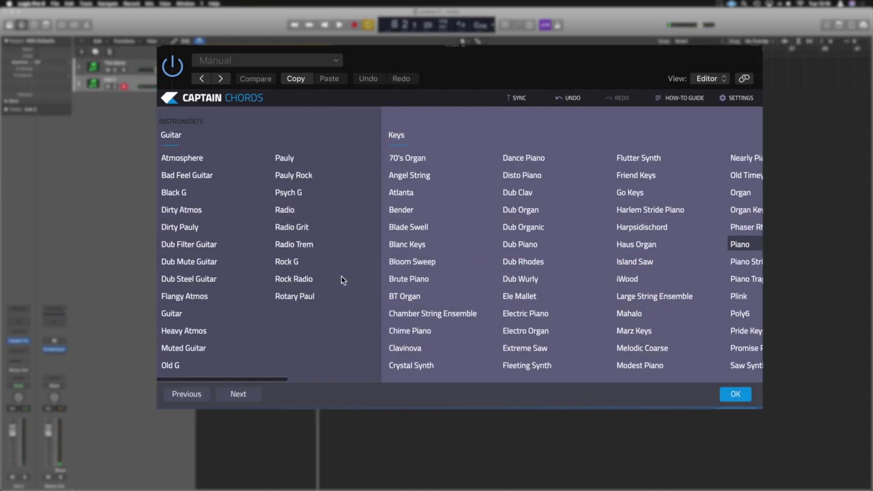
{"action": "scroll", "coordinate": [536, 179], "scroll_direction": "right", "scroll_amount": 15}
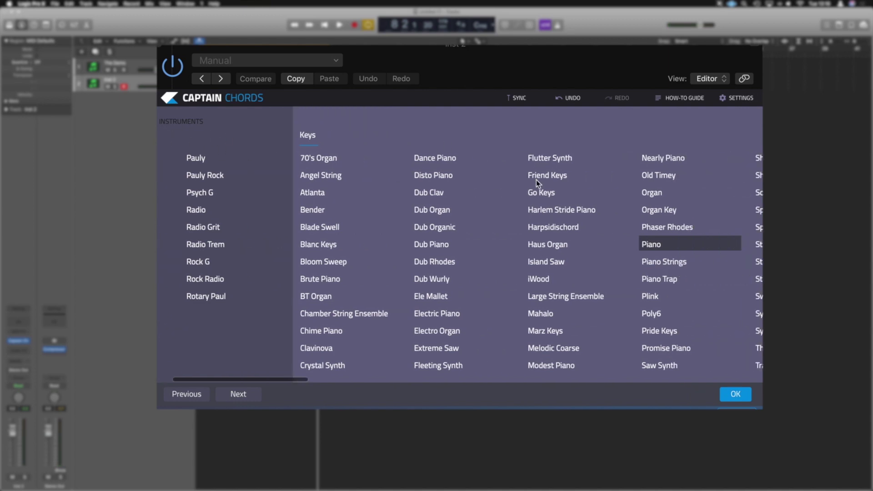
{"action": "scroll", "coordinate": [536, 179], "scroll_direction": "right", "scroll_amount": 5}
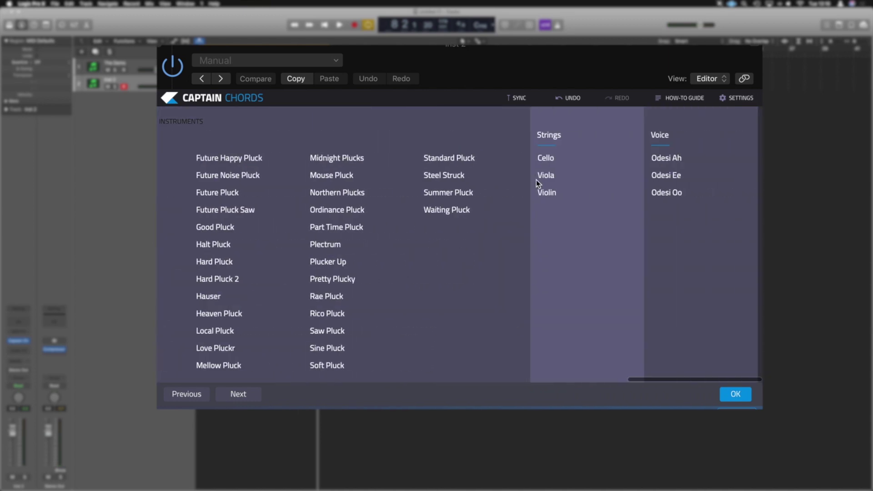
{"action": "scroll", "coordinate": [508, 266], "scroll_direction": "left", "scroll_amount": 10}
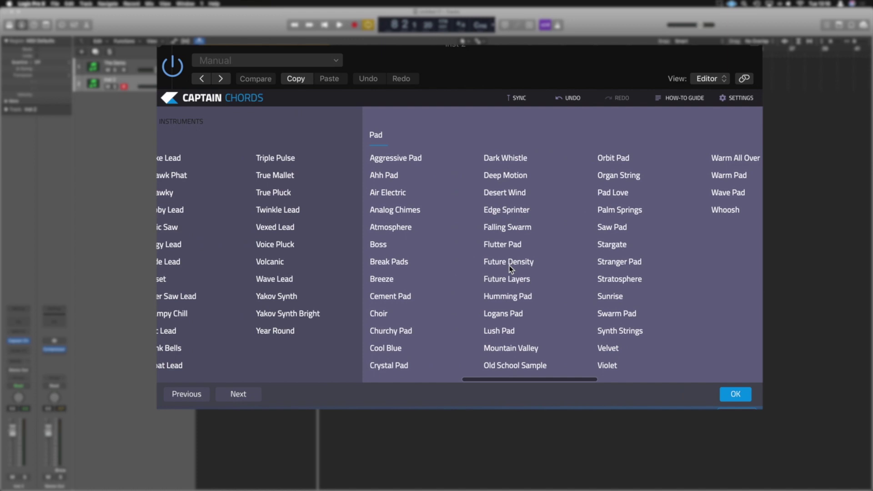
{"action": "left_click", "coordinate": [613, 228]}
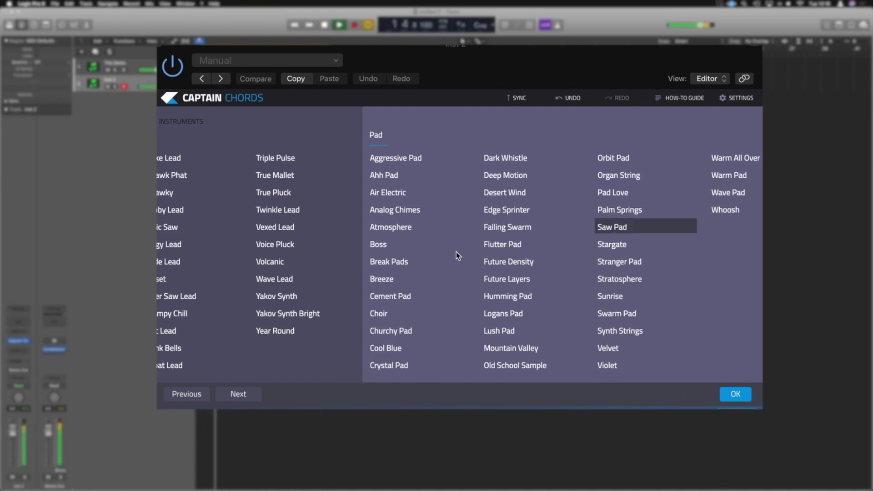
{"action": "left_click", "coordinate": [380, 246]}
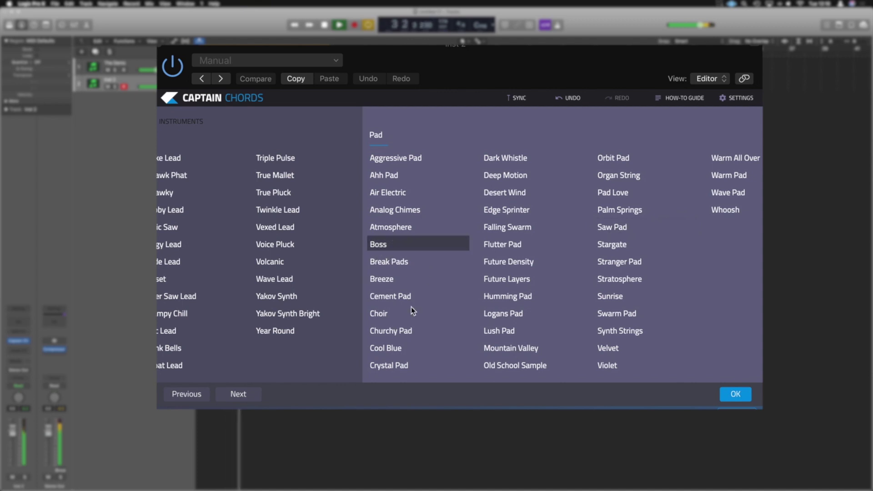
{"action": "left_click", "coordinate": [735, 394]}
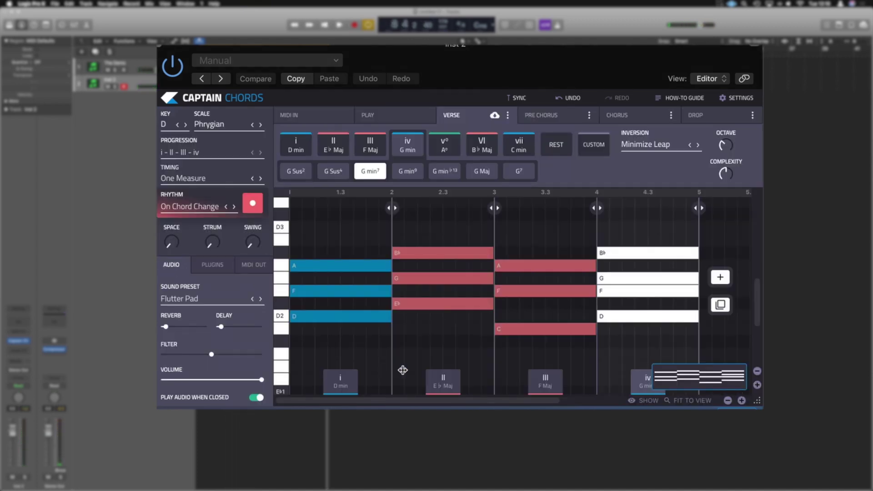
Review the third-party instrument plugins that can serve as the sound source, without choosing one
{"action": "left_click", "coordinate": [217, 268]}
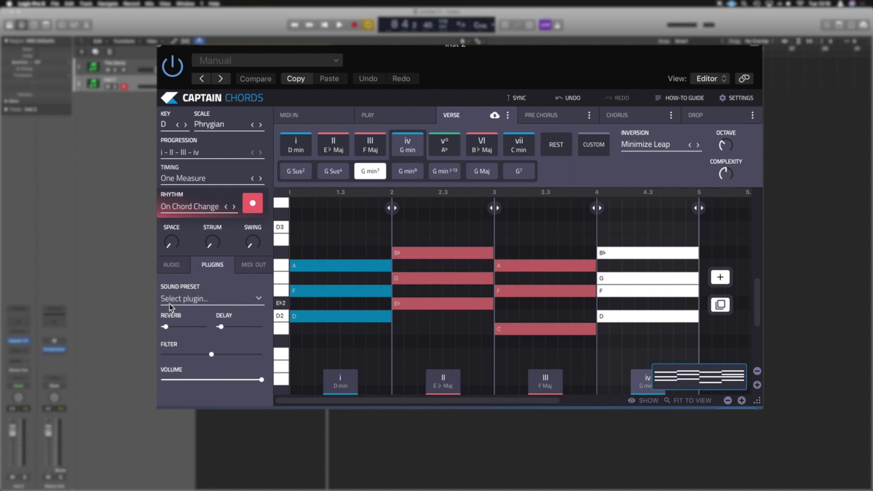
{"action": "left_click", "coordinate": [259, 300]}
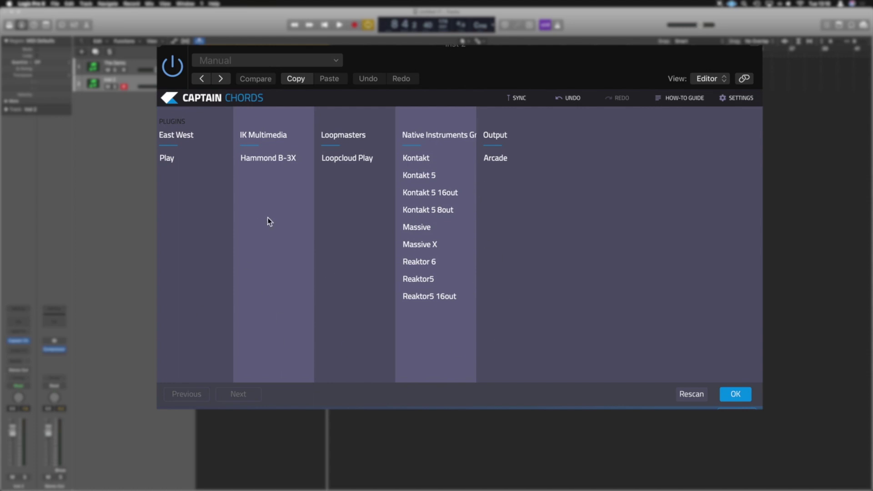
{"action": "left_click", "coordinate": [734, 392]}
{"action": "left_click", "coordinate": [171, 265]}
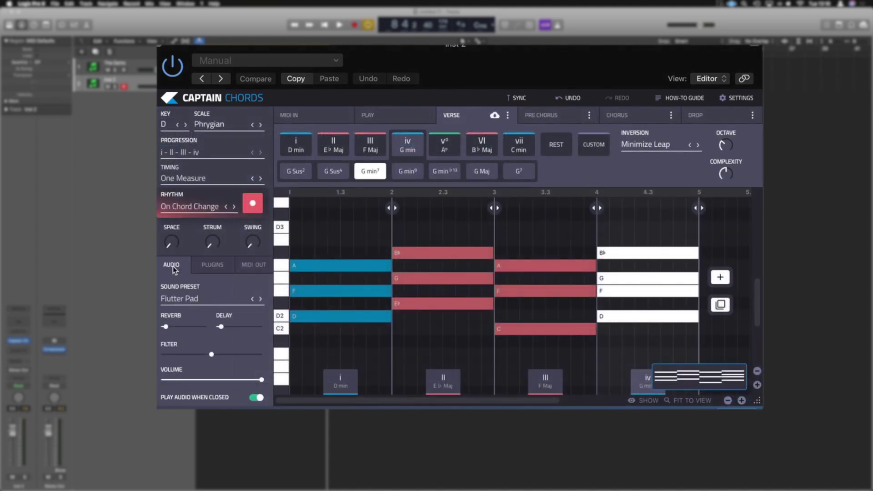
{"action": "left_click", "coordinate": [202, 266]}
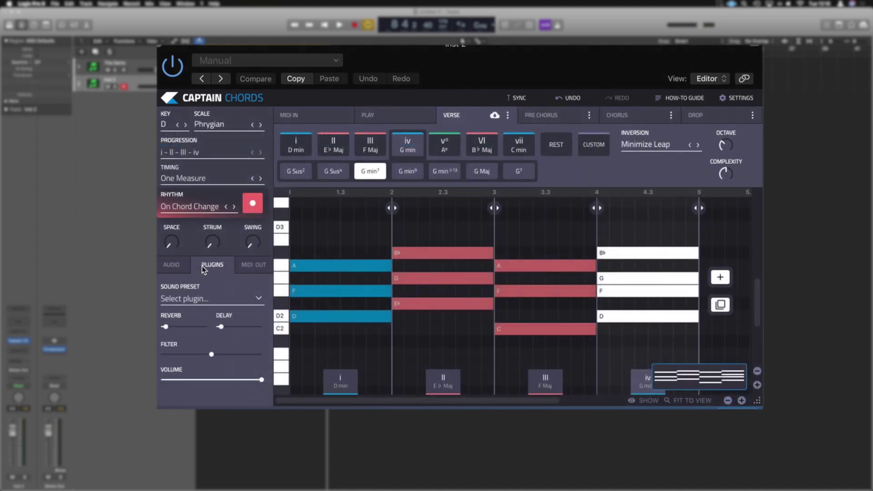
Check the MIDI output information and locate Captain Chords under Mixed In Key in Inst 2's MIDI FX Audio Units, returning to the audio settings
{"action": "left_click", "coordinate": [247, 269]}
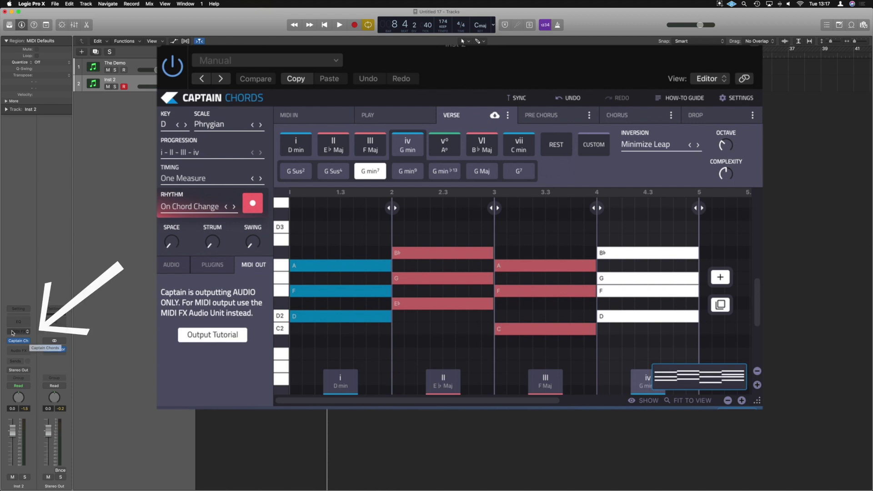
{"action": "left_click", "coordinate": [29, 334]}
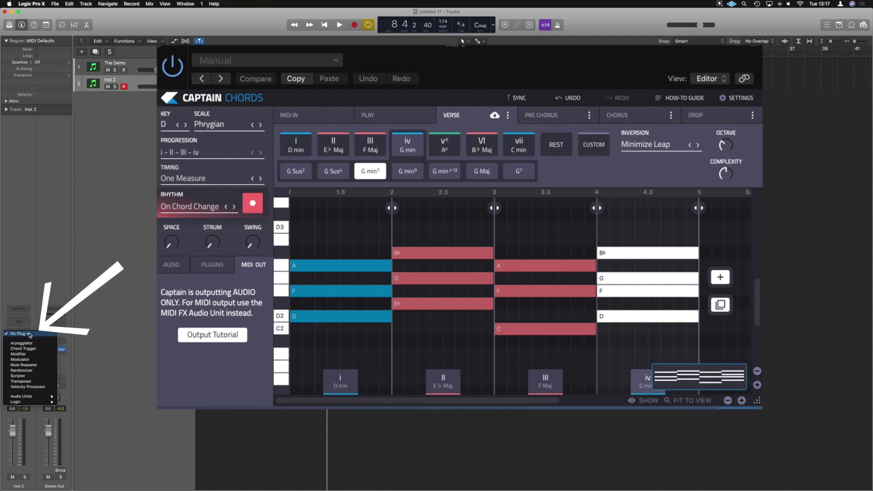
{"action": "mouse_move", "coordinate": [49, 399]}
{"action": "mouse_move", "coordinate": [104, 396]}
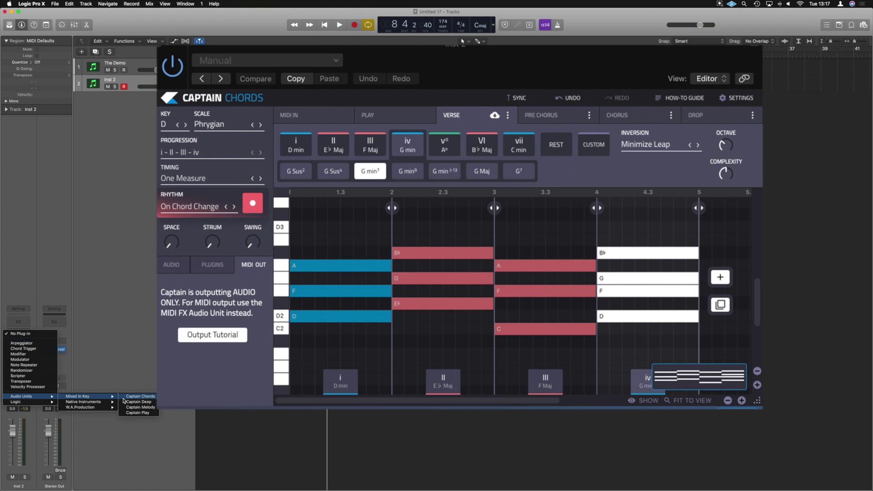
{"action": "left_click", "coordinate": [132, 396]}
{"action": "left_click", "coordinate": [175, 265]}
Set the fourth chord's octave to First and the first chord's octave to Second while auditioning the progression
{"action": "key", "text": "space"}
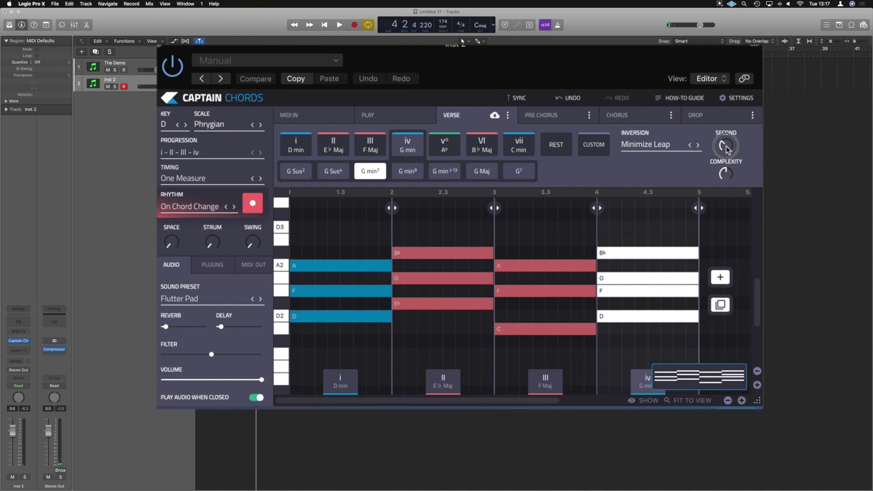
{"action": "left_click_drag", "start_coordinate": [726, 159], "coordinate": [725, 164]}
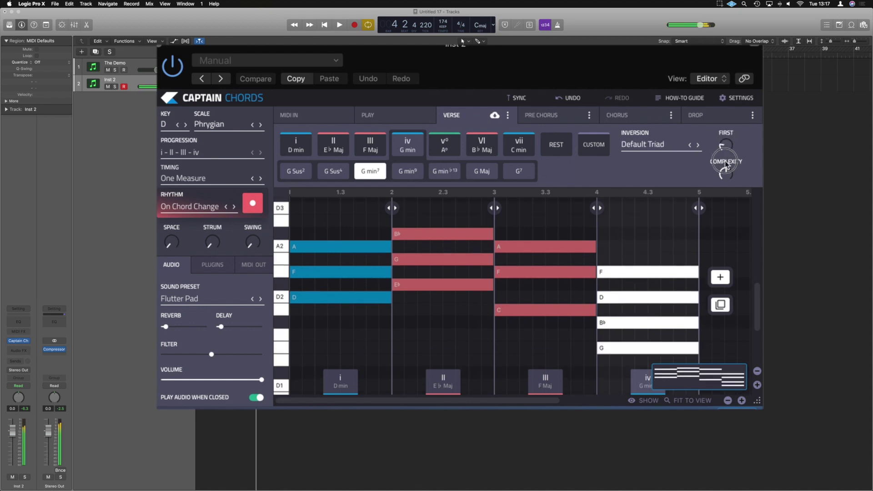
{"action": "key", "text": "space"}
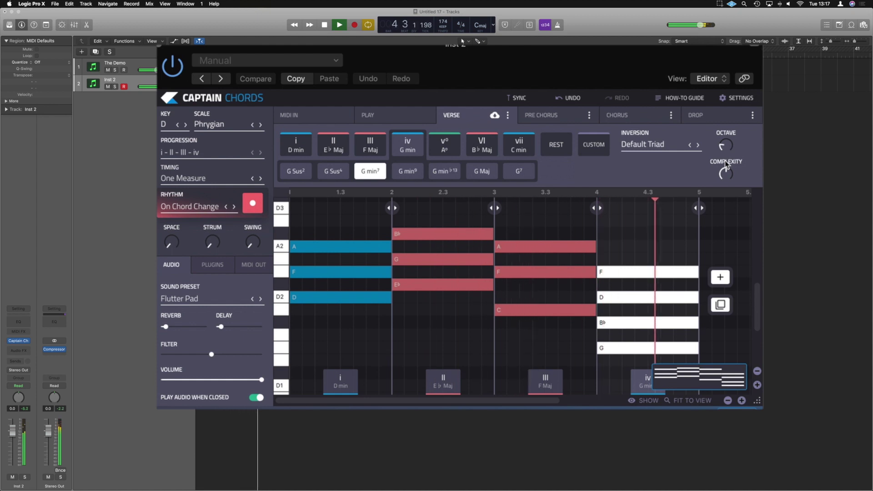
{"action": "left_click_drag", "start_coordinate": [727, 149], "coordinate": [729, 147]}
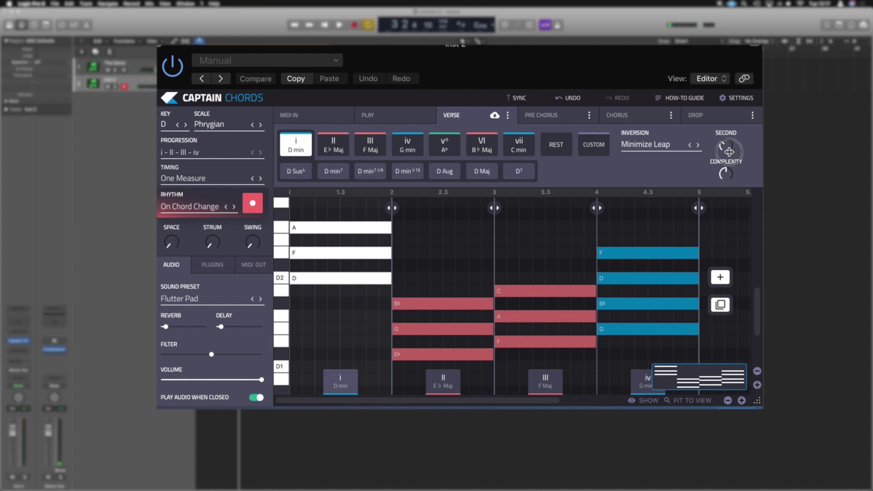
Set all four chords to the second octave with the Default Triad inversion while auditioning the progression
{"action": "left_click_drag", "start_coordinate": [727, 159], "coordinate": [727, 157]}
{"action": "key", "text": "space"}
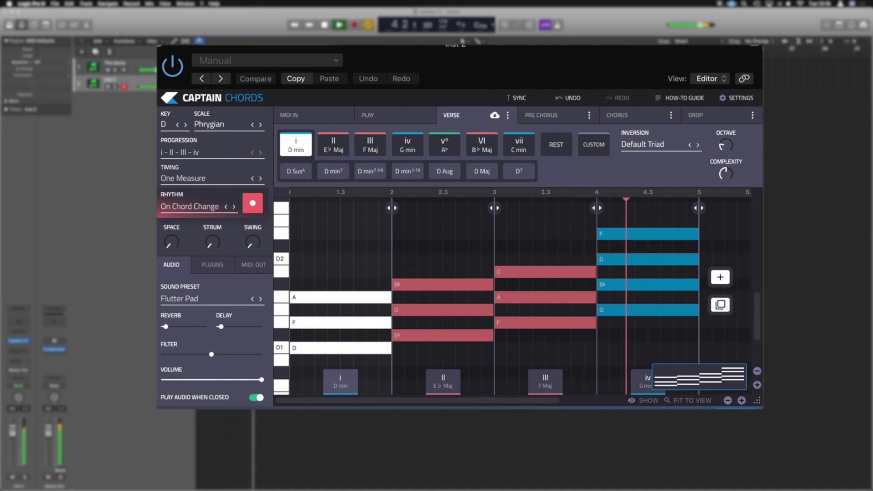
{"action": "mouse_move", "coordinate": [730, 148]}
{"action": "left_click_drag", "start_coordinate": [730, 148], "coordinate": [730, 137]}
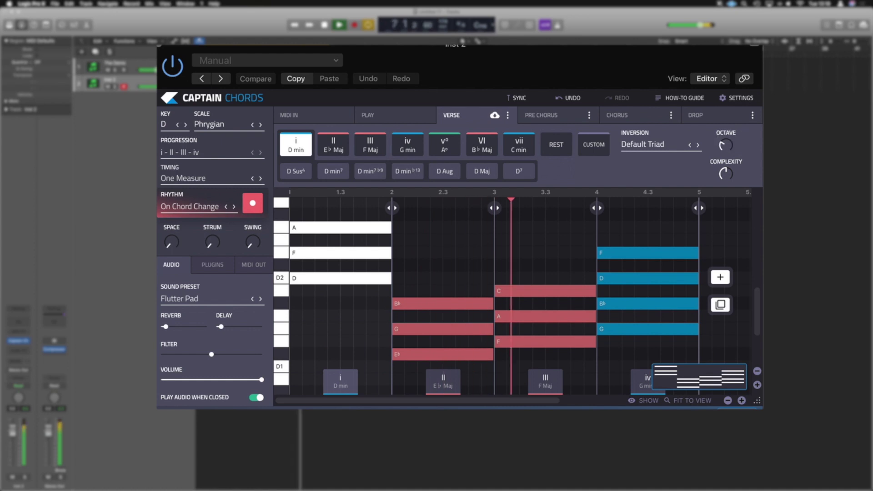
{"action": "mouse_move", "coordinate": [723, 148]}
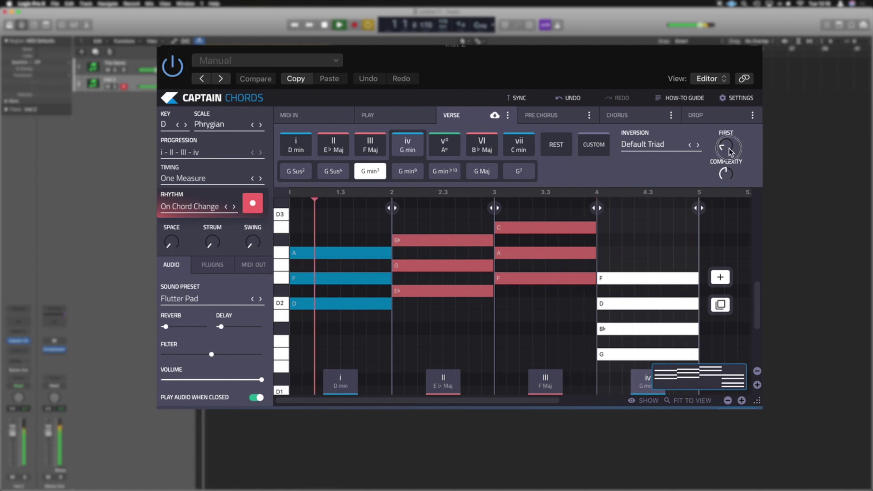
{"action": "left_click_drag", "start_coordinate": [728, 150], "coordinate": [729, 136]}
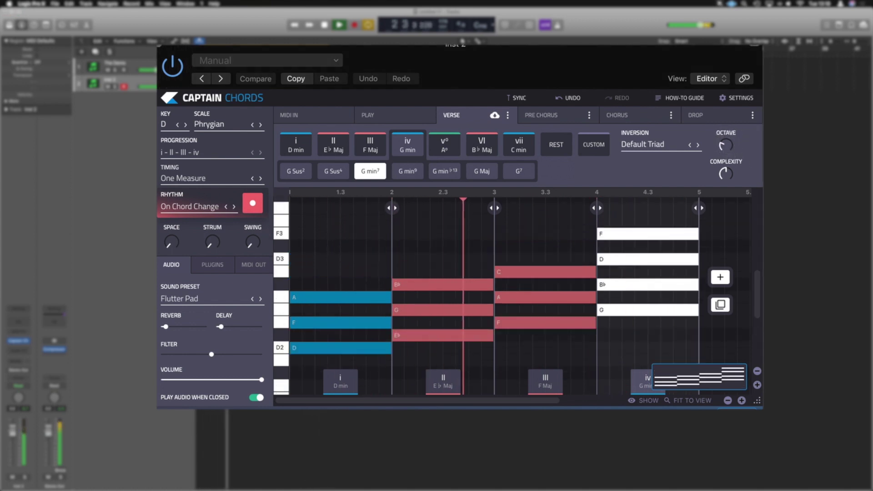
{"action": "key", "text": "space"}
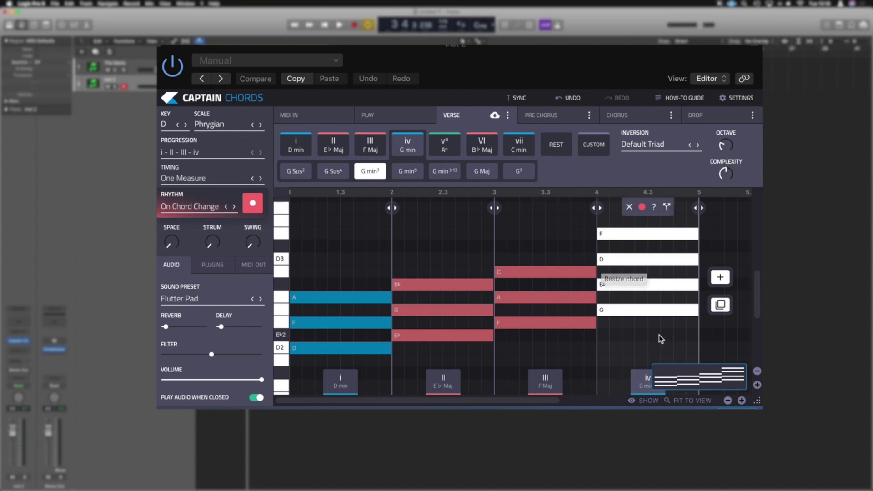
Change the fourth chord to G7 and audition it at different complexity levels, finishing with a five-note voicing
{"action": "left_click", "coordinate": [517, 174]}
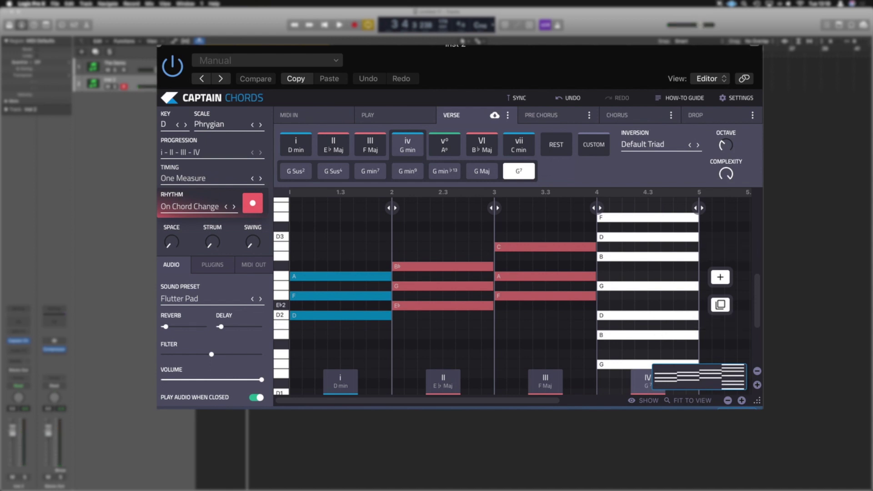
{"action": "key", "text": "space"}
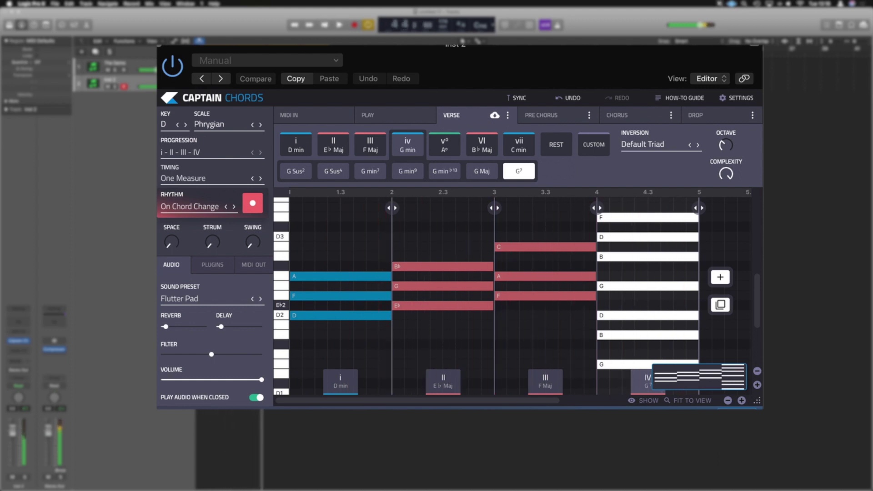
{"action": "left_click_drag", "start_coordinate": [727, 187], "coordinate": [741, 252]}
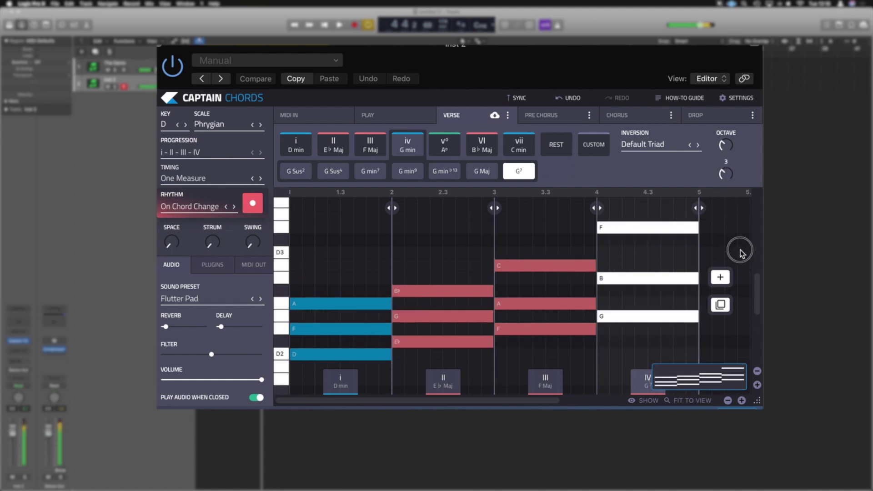
{"action": "left_click_drag", "start_coordinate": [733, 181], "coordinate": [731, 171]}
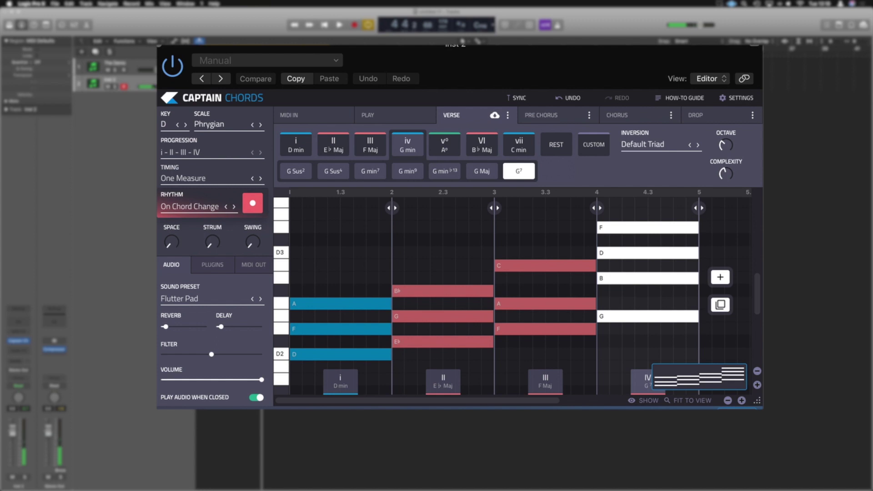
{"action": "key", "text": "space"}
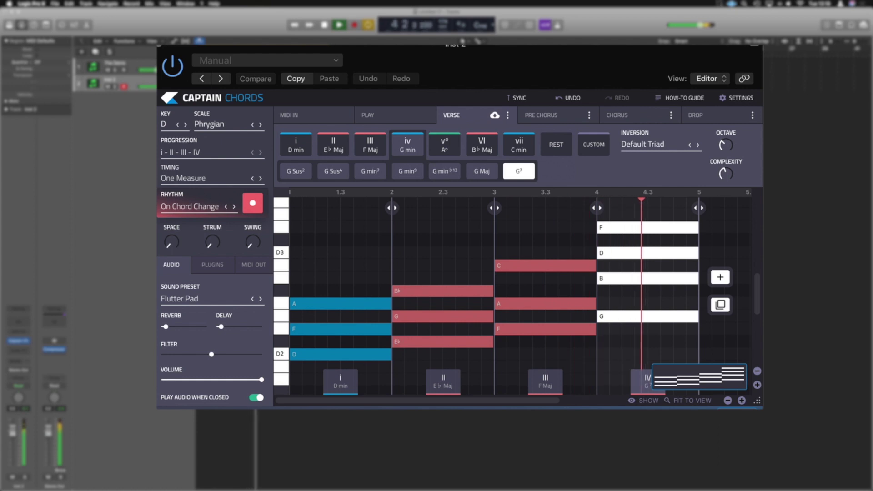
{"action": "mouse_move", "coordinate": [725, 173]}
{"action": "left_click_drag", "start_coordinate": [725, 173], "coordinate": [727, 160]}
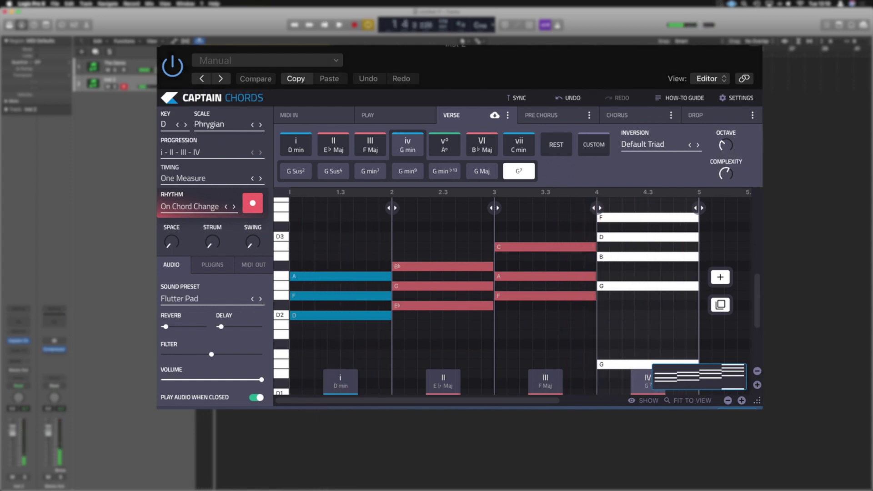
Record a custom rhythm of short chord hits across the four measures from the MIDI keyboard during playback
{"action": "left_click", "coordinate": [250, 205]}
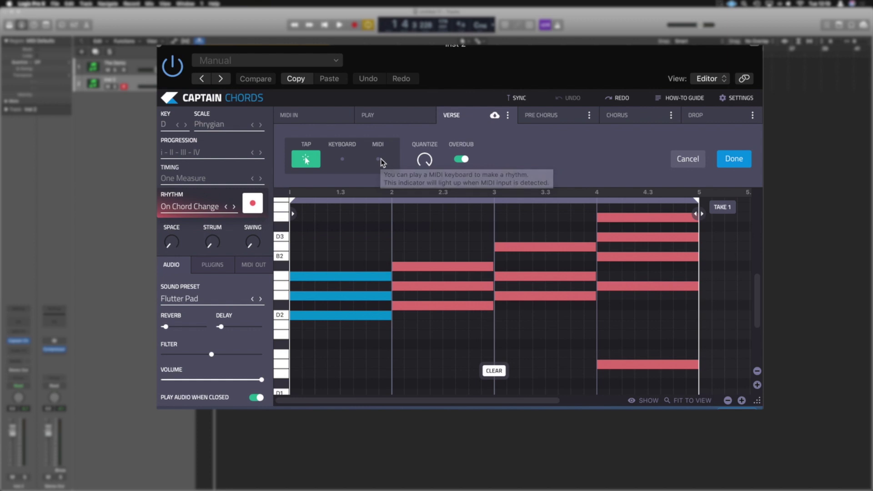
{"action": "key", "text": "space"}
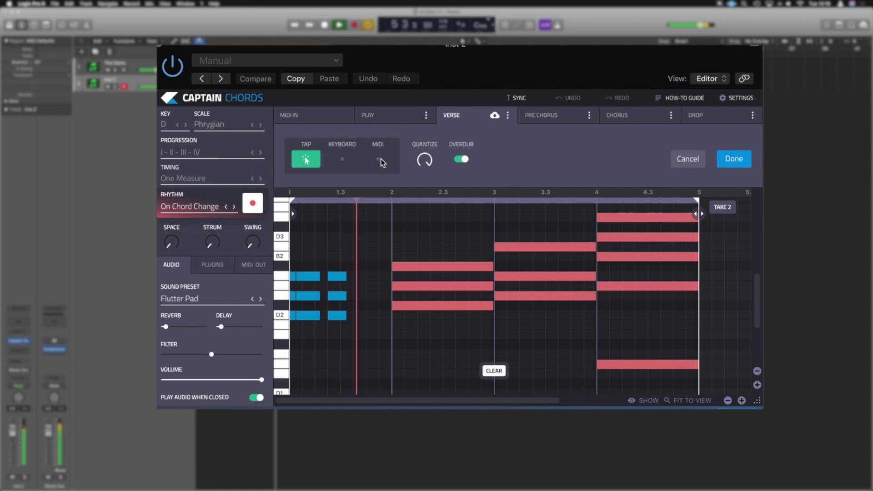
{"action": "key", "text": "t"}
{"action": "key", "text": "t"}
{"action": "key", "text": "t"}
{"action": "key", "text": "t"}
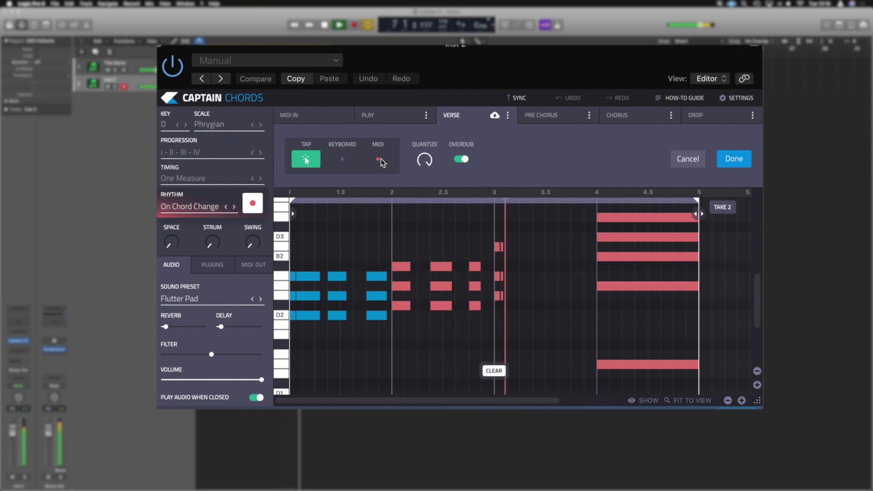
{"action": "key", "text": "t"}
{"action": "key", "text": "t"}
{"action": "key", "text": "t"}
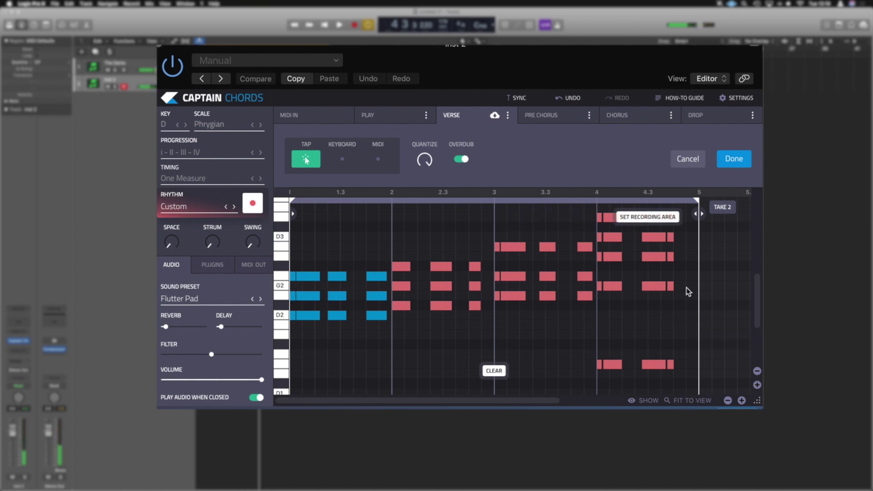
Change the quantize step of the recorded rhythm to a different note value and play back the progression
{"action": "left_click", "coordinate": [425, 160]}
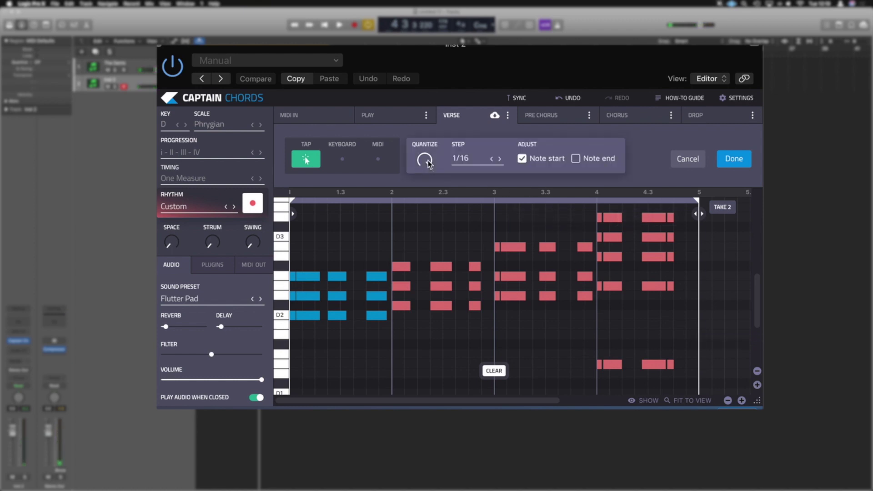
{"action": "left_click", "coordinate": [492, 159]}
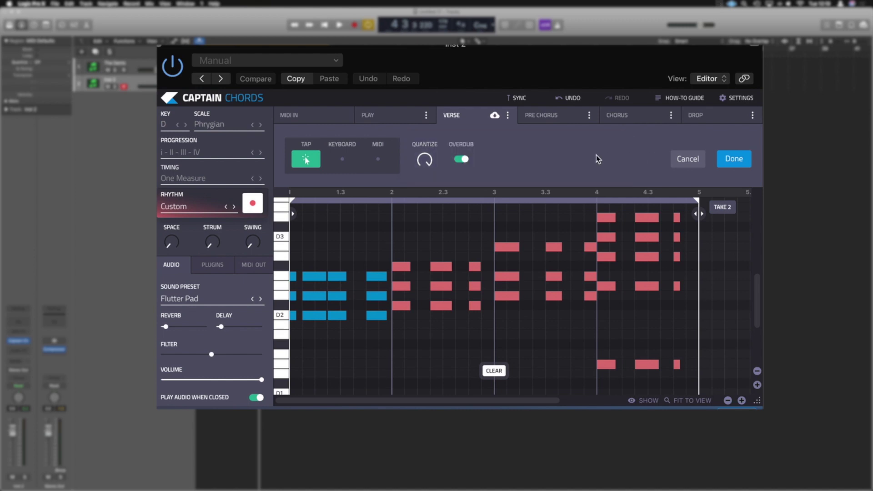
{"action": "key", "text": "space"}
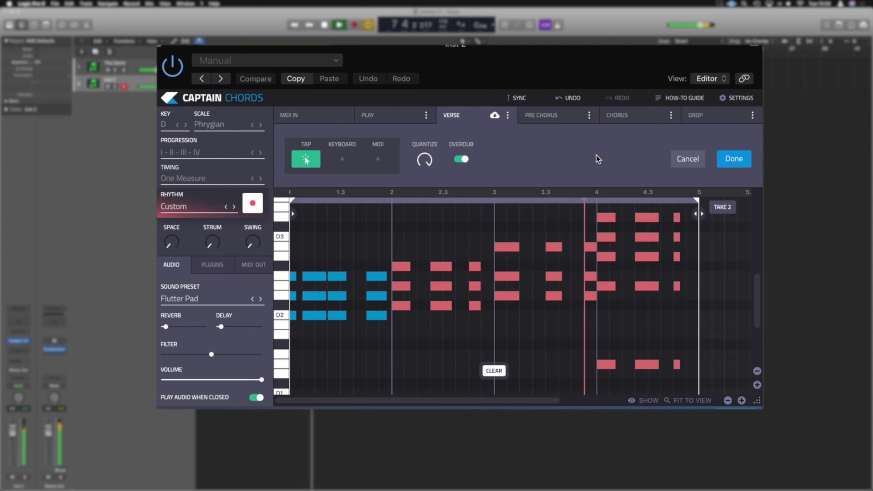
{"action": "key", "text": "space"}
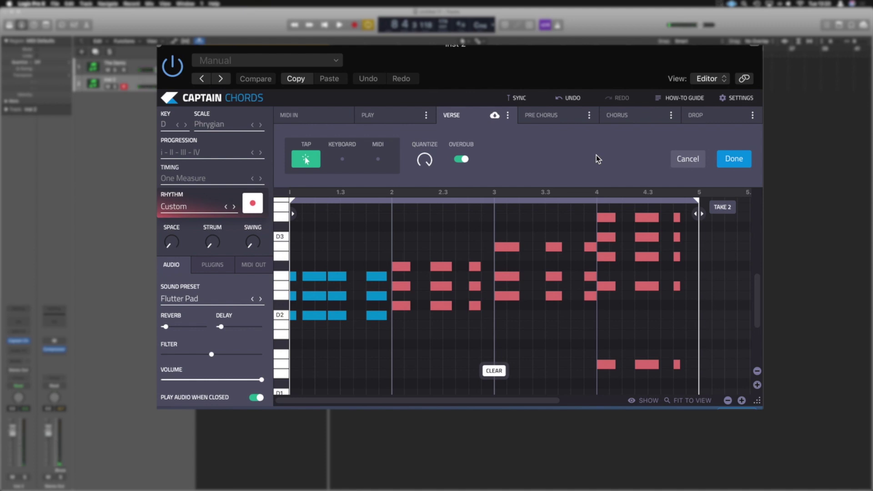
Overdub further rhythm takes over the progression, ending with one sustained hit per measure, and accept the recording
{"action": "key", "text": "space"}
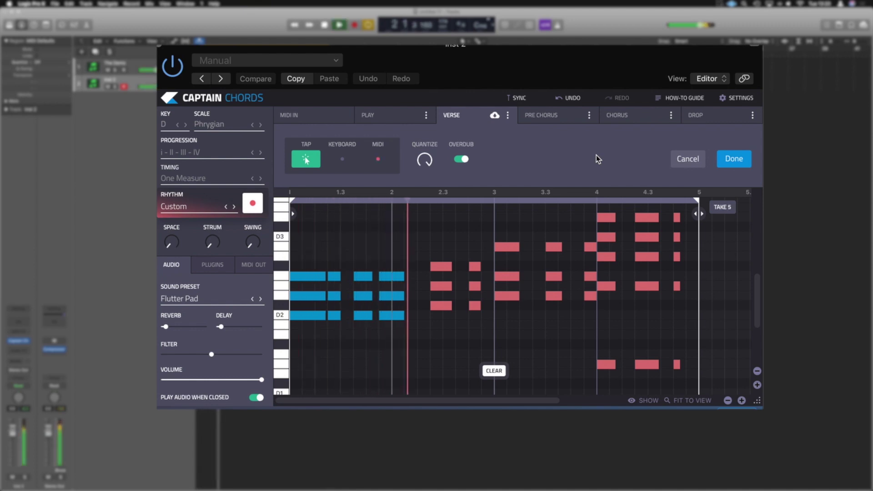
{"action": "key", "text": "space"}
{"action": "key", "text": "space"}
{"action": "key", "text": "space"}
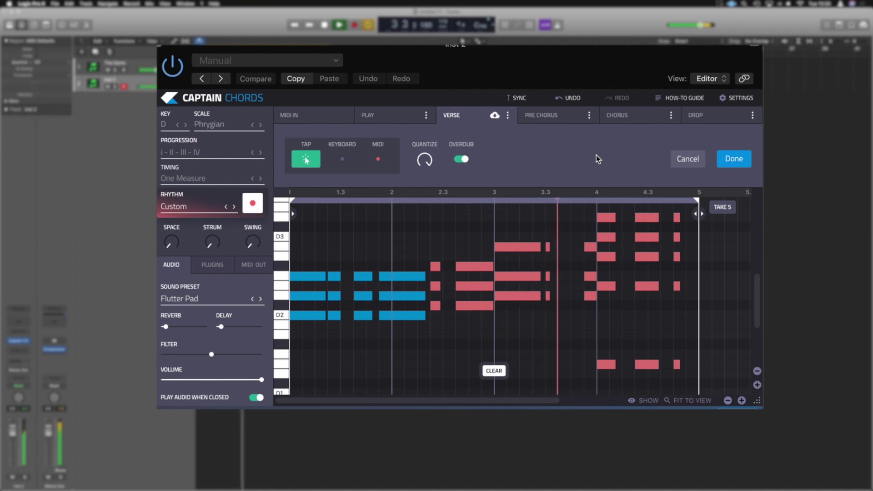
{"action": "key", "text": "space"}
{"action": "key", "text": "space"}
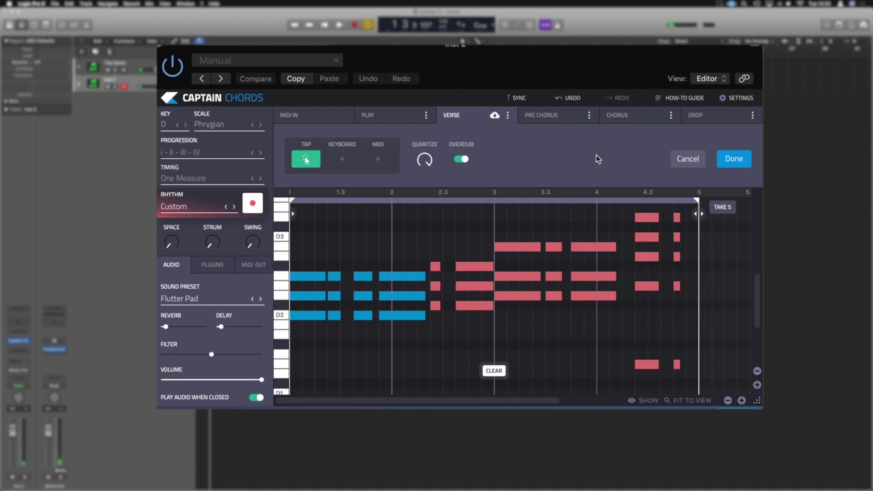
{"action": "key", "text": "space"}
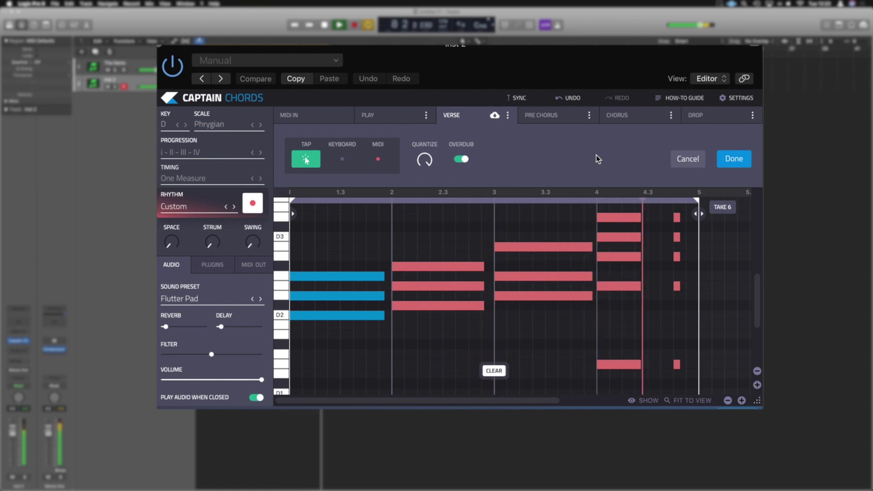
{"action": "key", "text": "space"}
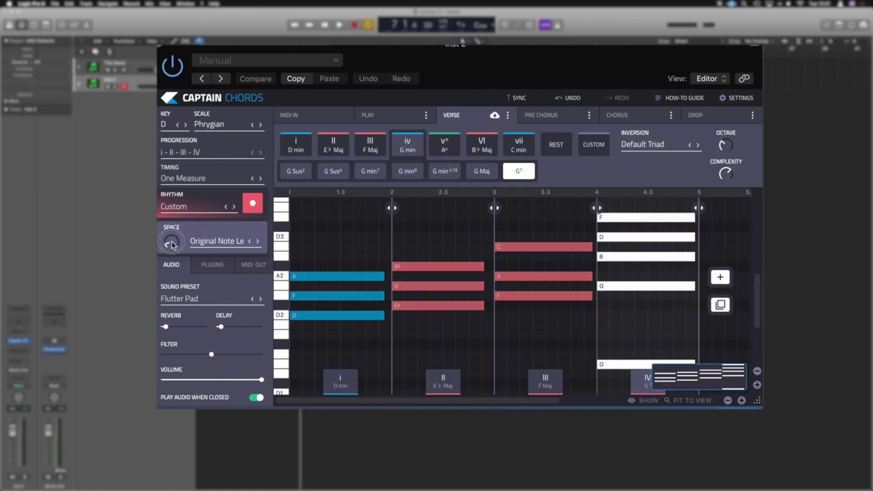
Set the rhythm's Space mode to Smart Legato, reduce Space to its minimum and audition the progression
{"action": "left_click", "coordinate": [226, 242]}
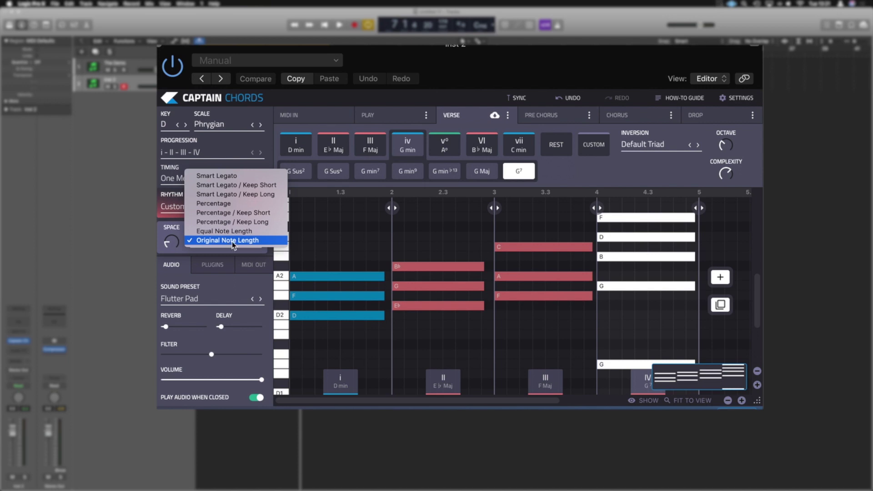
{"action": "left_click", "coordinate": [242, 176]}
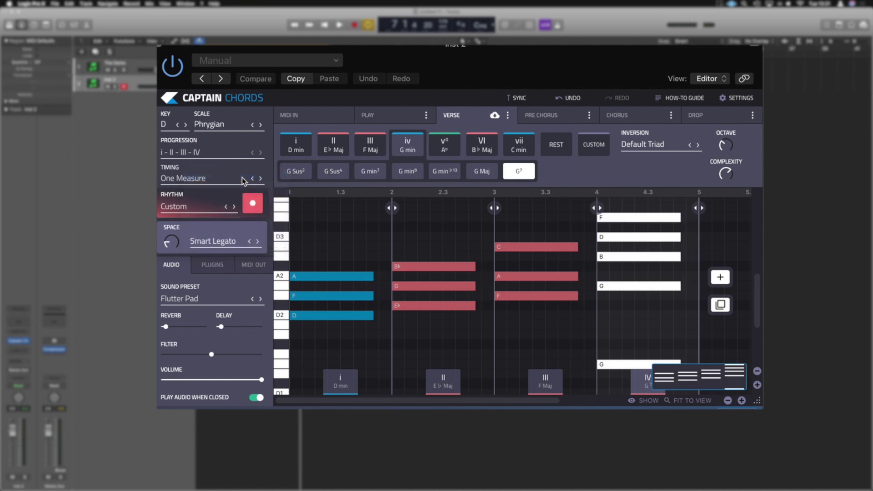
{"action": "left_click_drag", "start_coordinate": [173, 241], "coordinate": [209, 291]}
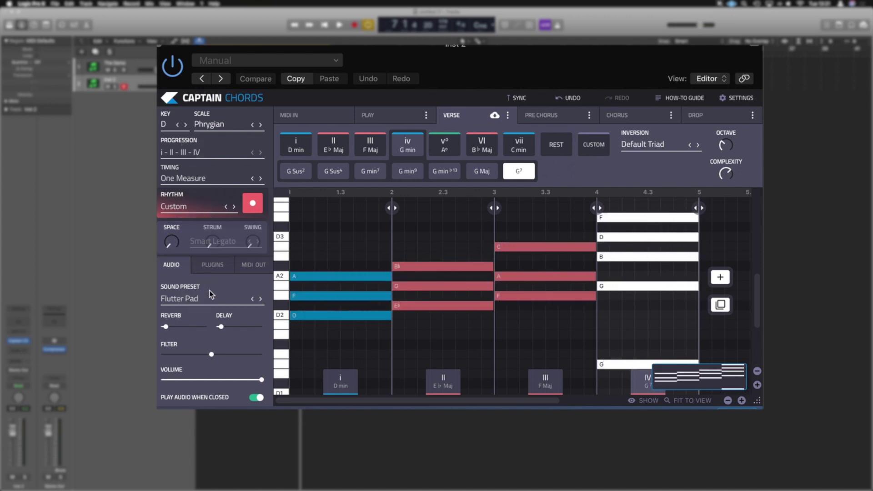
{"action": "key", "text": "space"}
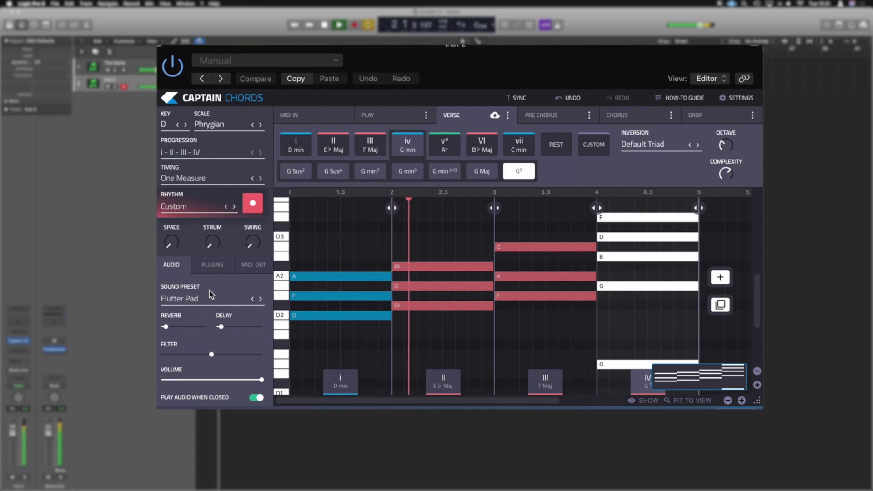
{"action": "key", "text": "space"}
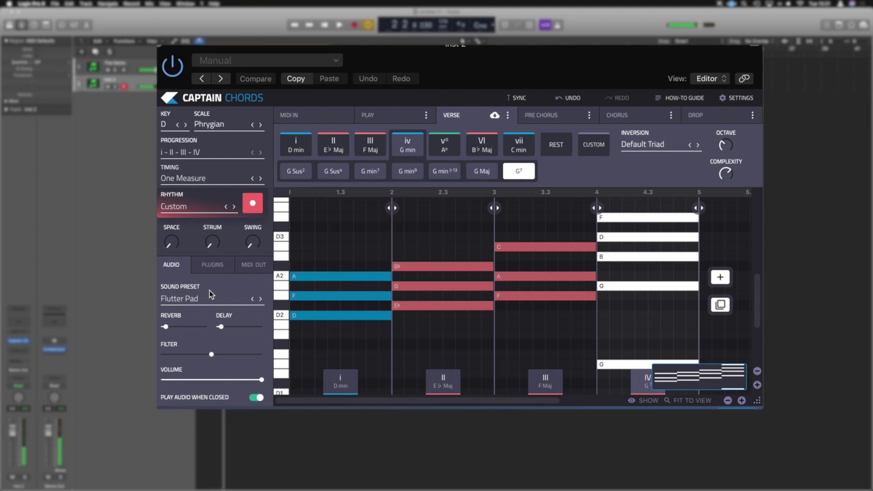
Try Strum at its maximum in Alt mode, then reduce it to a low amount while auditioning the progression
{"action": "left_click", "coordinate": [213, 244]}
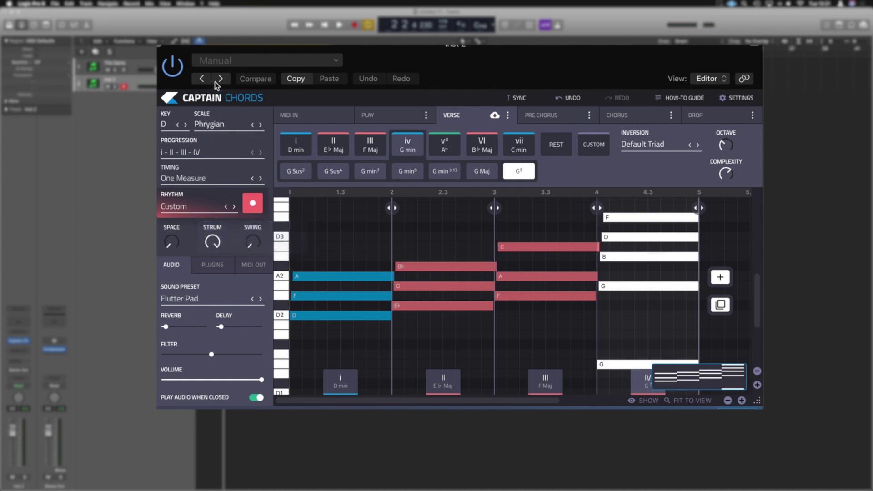
{"action": "key", "text": "space"}
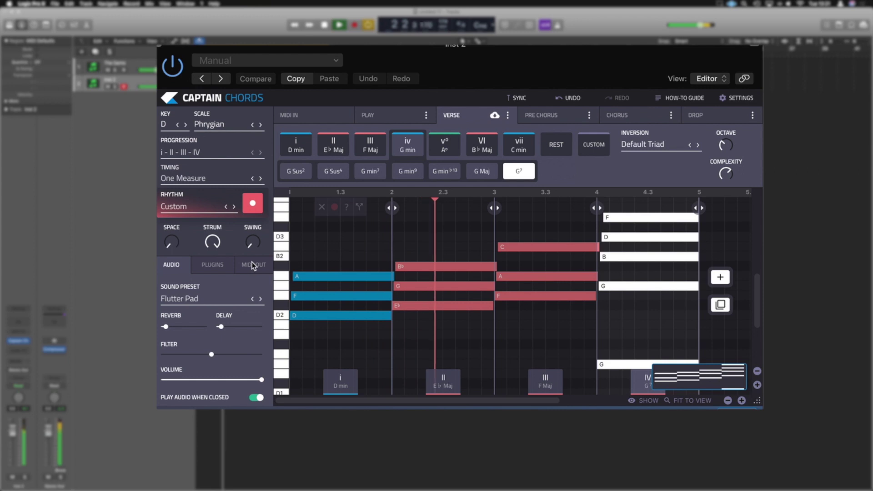
{"action": "left_click", "coordinate": [215, 249]}
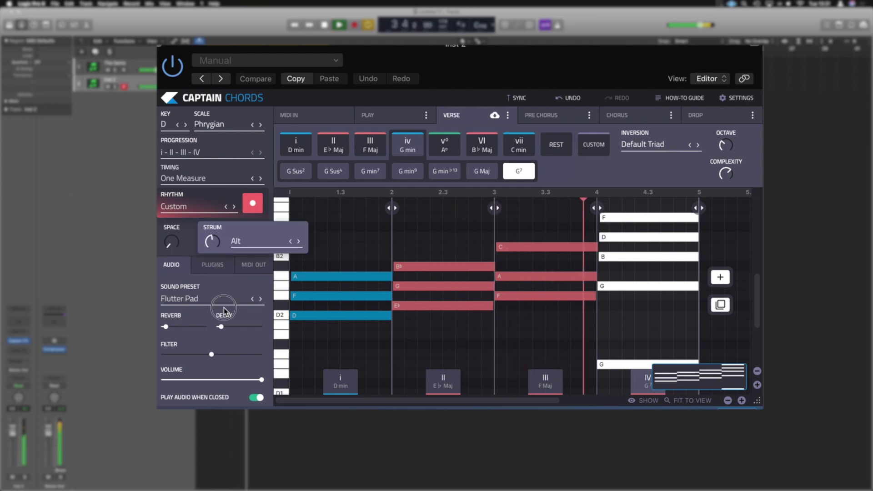
{"action": "key", "text": "space"}
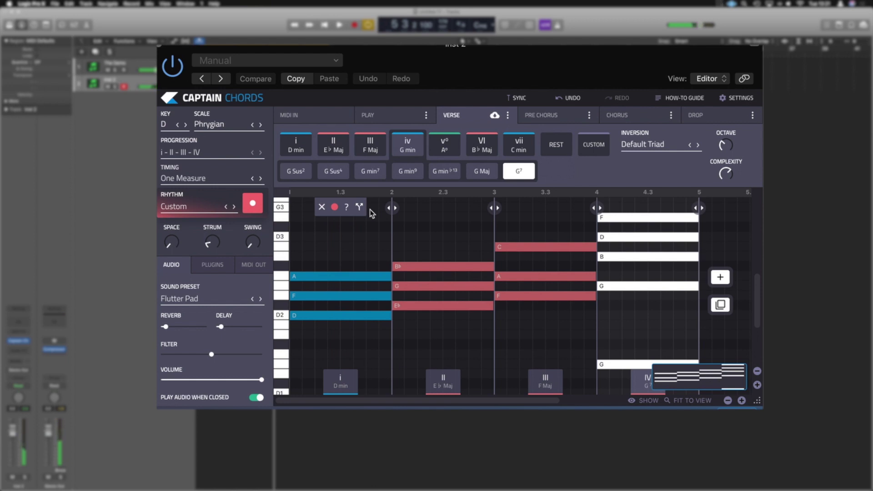
Try Swing at a low-to-medium amount on the chord progression, with the swing note value set to 1/16
{"action": "left_click", "coordinate": [252, 242]}
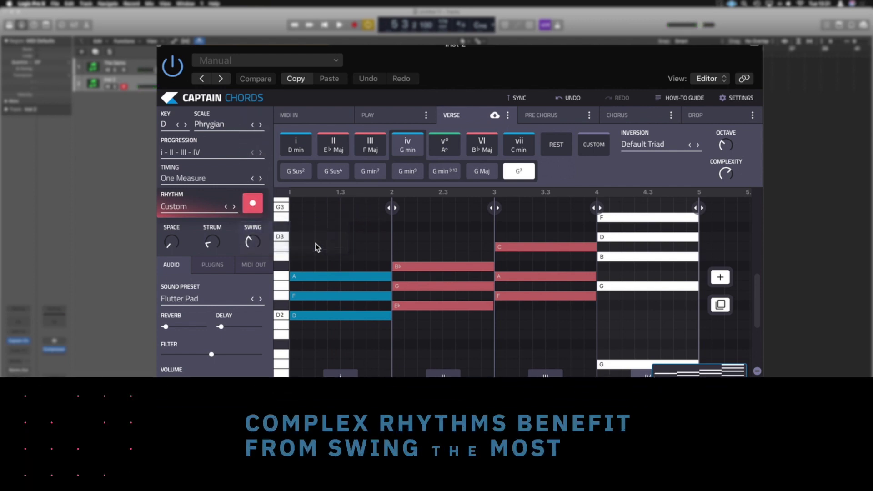
{"action": "left_click", "coordinate": [301, 244]}
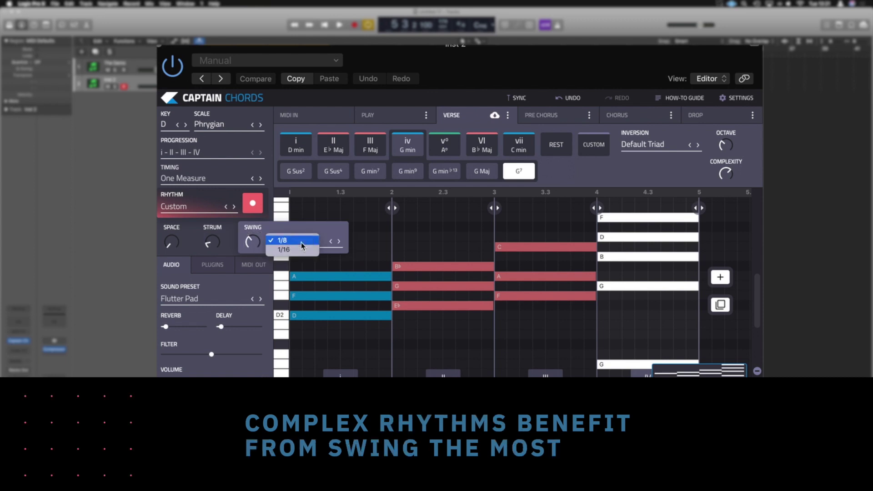
{"action": "left_click", "coordinate": [286, 250]}
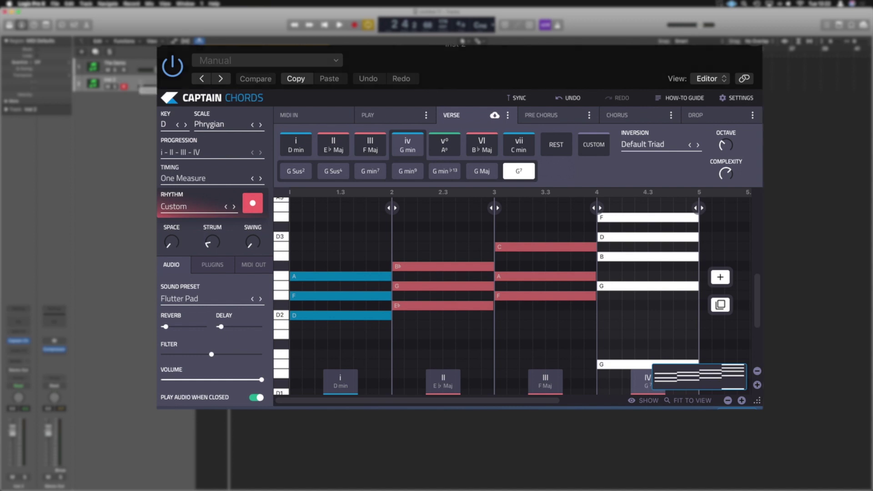
Add an Alchemy instrument track and place the Captain Chords Verse progression on it from bar 1 to bar 9
{"action": "key", "text": "super+d"}
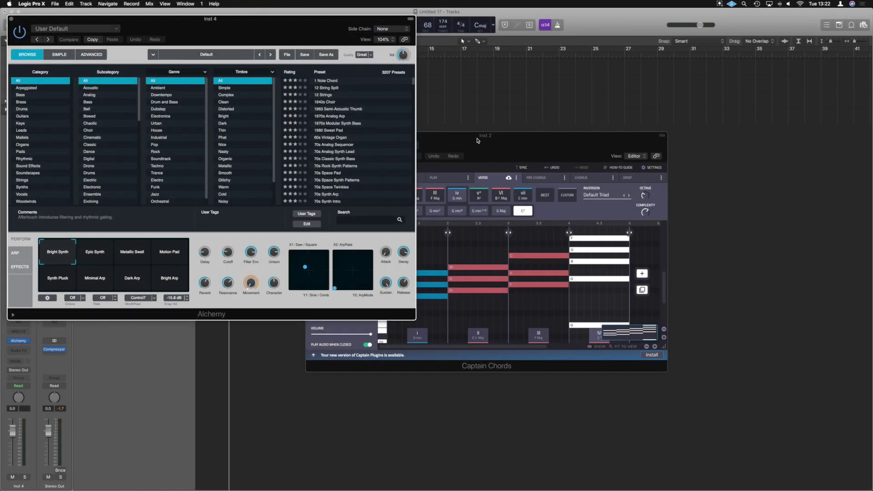
{"action": "left_click_drag", "start_coordinate": [477, 140], "coordinate": [650, 148]}
{"action": "left_click_drag", "start_coordinate": [308, 38], "coordinate": [369, 166]}
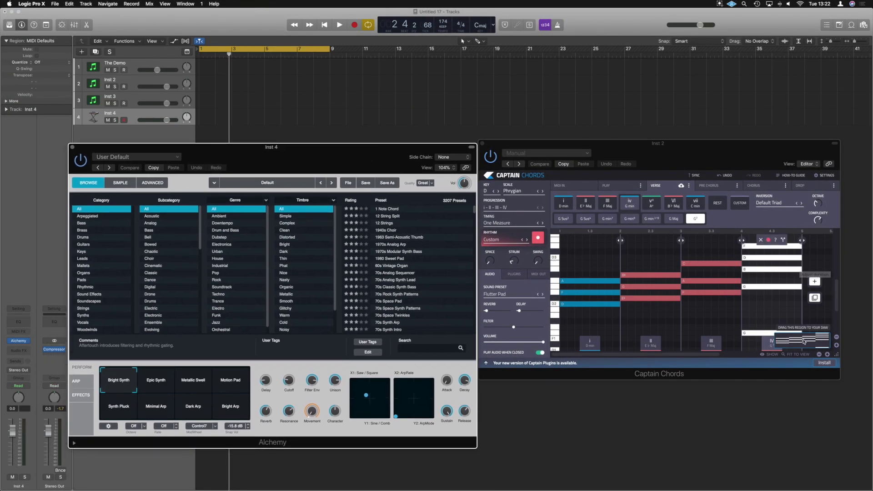
{"action": "left_click_drag", "start_coordinate": [803, 342], "coordinate": [308, 113]}
{"action": "key", "text": "Return"}
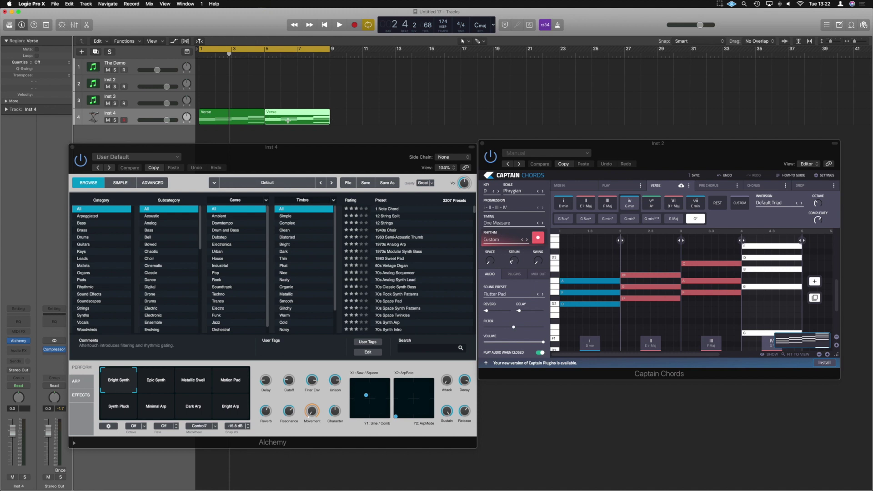
Solo the Alchemy track, load its 12 Strings preset, and audition the progression with Inst 3 soloed as well
{"action": "left_click", "coordinate": [115, 120]}
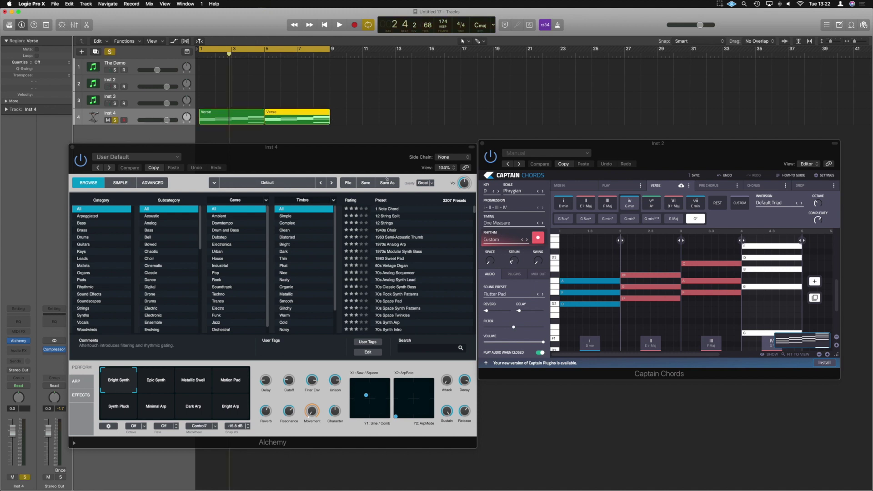
{"action": "left_click", "coordinate": [332, 182]}
{"action": "key", "text": "space"}
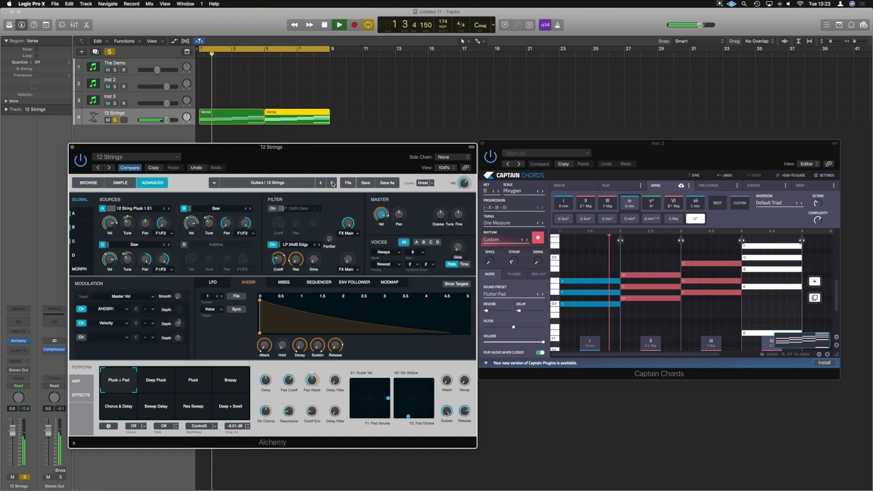
{"action": "left_click", "coordinate": [116, 103]}
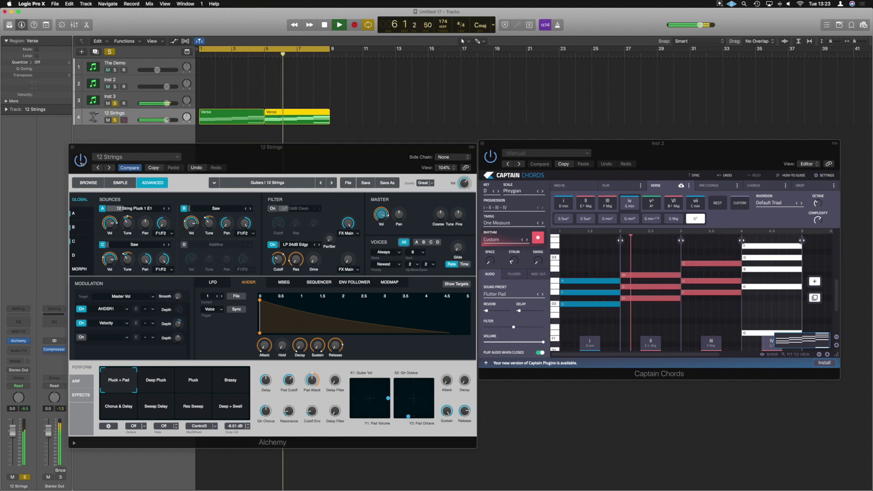
Close the Alchemy and Captain Chords windows and stop playback
{"action": "left_click", "coordinate": [72, 147]}
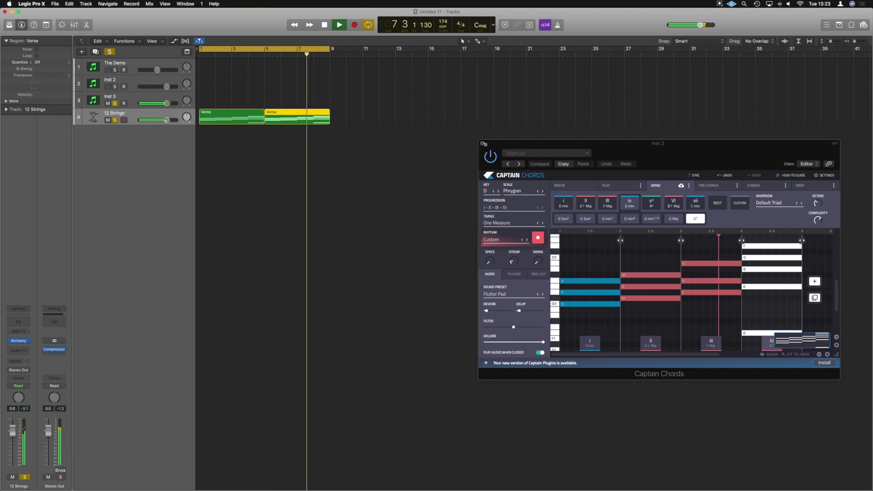
{"action": "left_click_drag", "start_coordinate": [633, 148], "coordinate": [530, 156]}
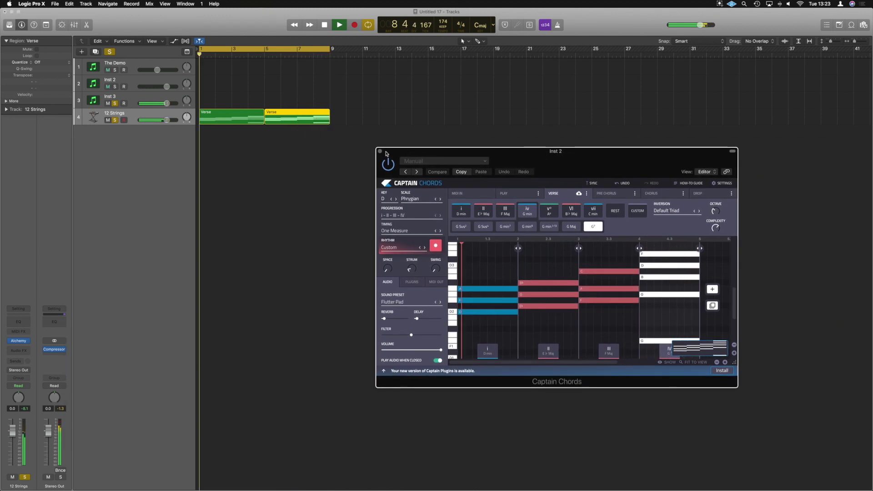
{"action": "left_click", "coordinate": [380, 149]}
{"action": "key", "text": "space"}
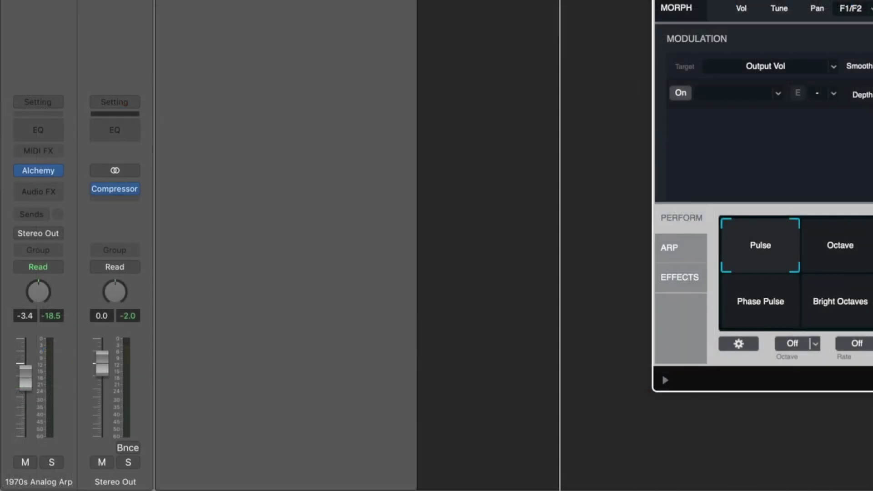
Show the MIDI effect plug-ins available for the 1970s Analog Arp channel
{"action": "left_click", "coordinate": [44, 151]}
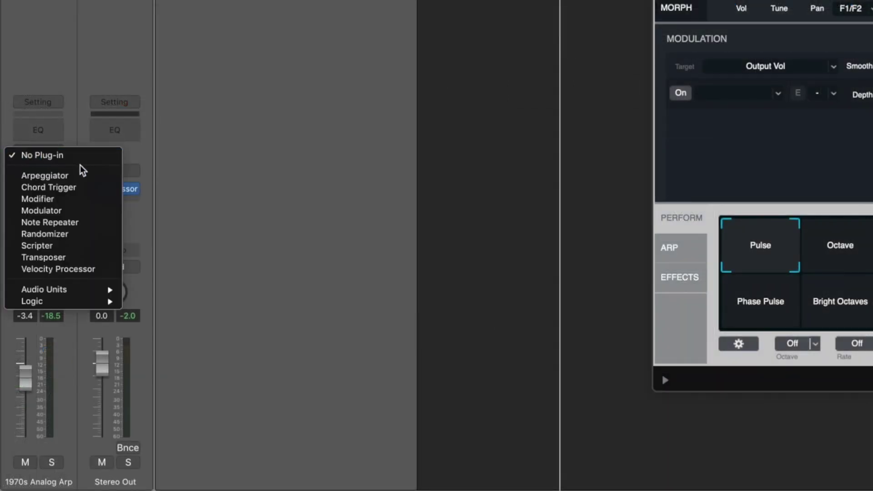
{"action": "mouse_move", "coordinate": [89, 294]}
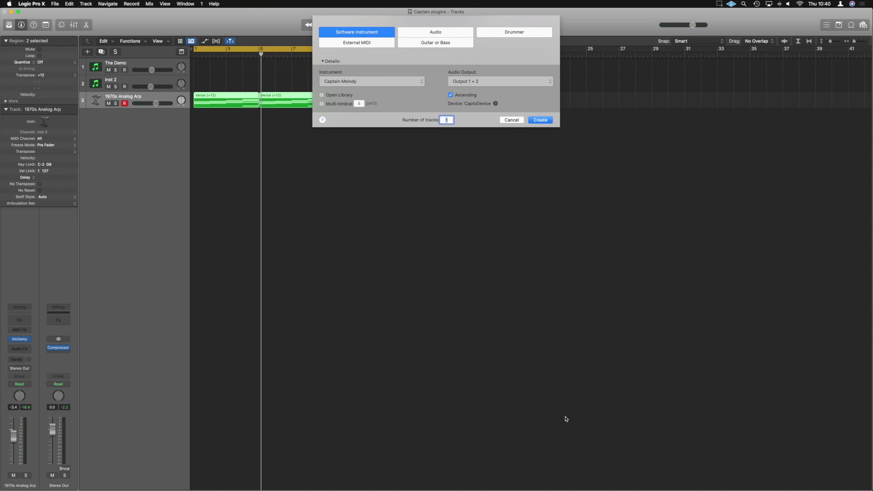
Create a software instrument track with Captain Melody and connect it to Captain Chords
{"action": "key", "text": "Return"}
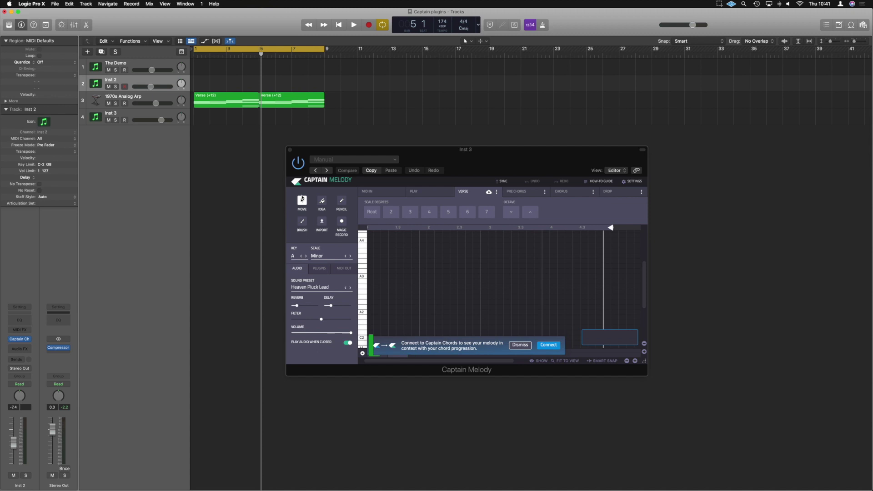
{"action": "left_click", "coordinate": [548, 345]}
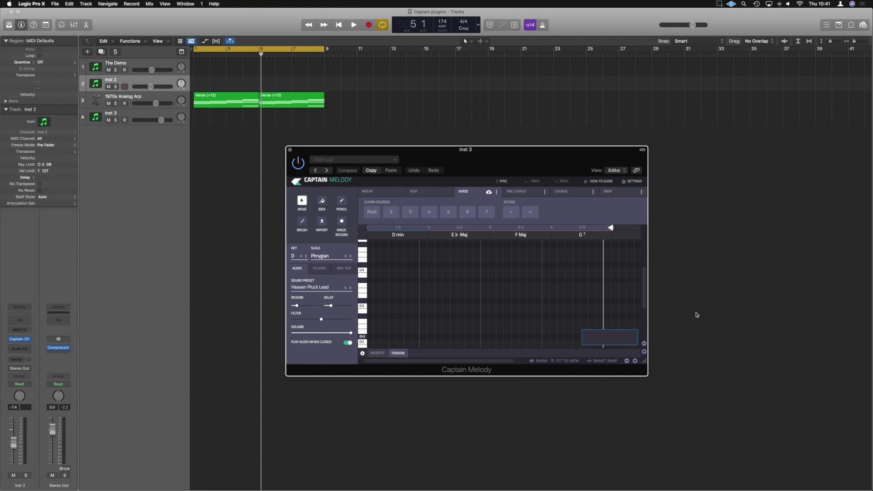
Record a rhythm of repeated D4 notes over the four Verse chords with Captain Melody's Magic Record
{"action": "left_click", "coordinate": [341, 221]}
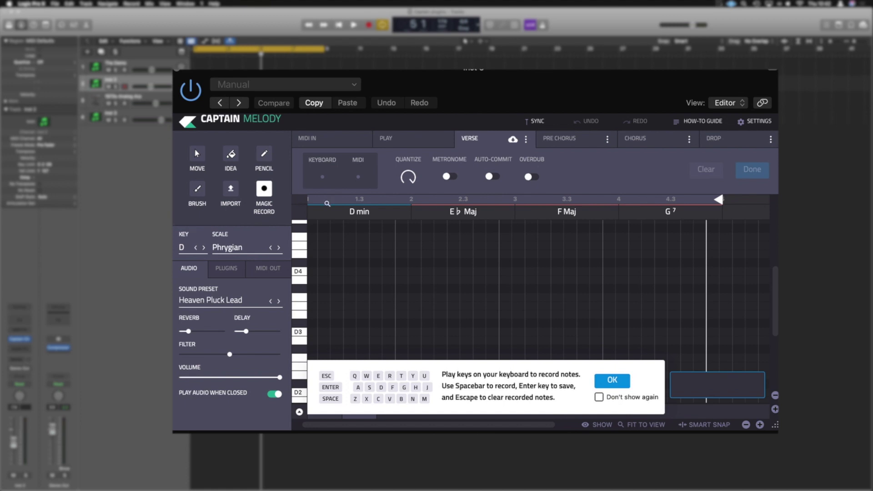
{"action": "left_click", "coordinate": [611, 380]}
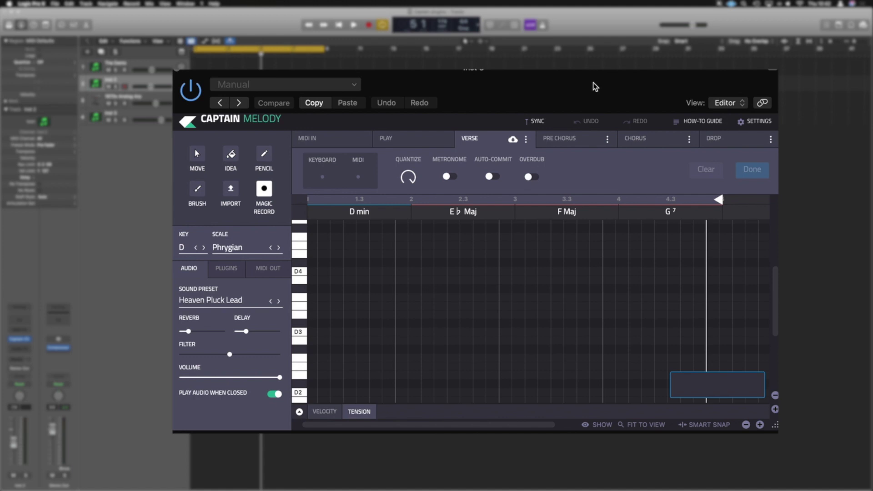
{"action": "key", "text": "space"}
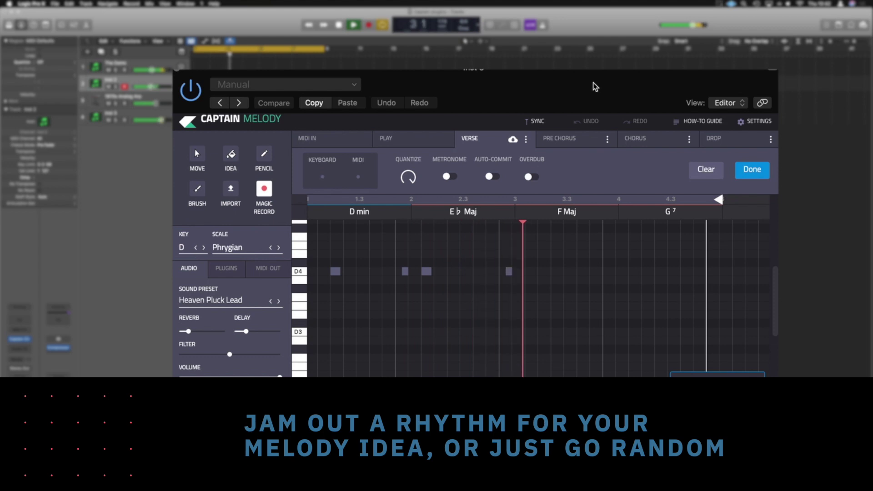
{"action": "key", "text": "a"}
{"action": "key", "text": "a"}
{"action": "key", "text": "a"}
{"action": "key", "text": "a"}
{"action": "key", "text": "a"}
{"action": "key", "text": "a"}
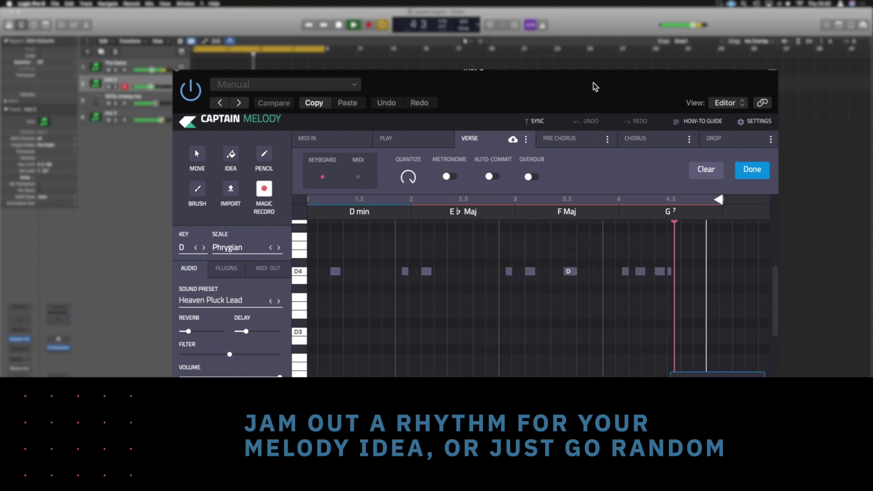
{"action": "key", "text": "space"}
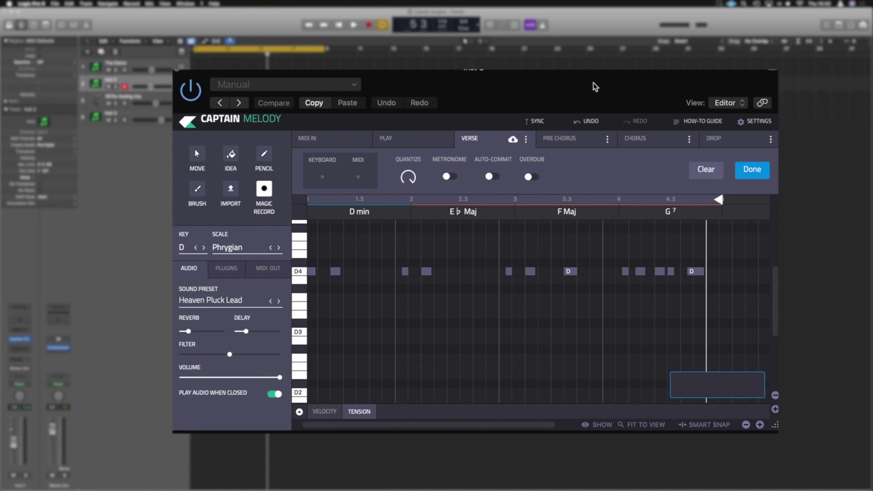
Set the Magic Record quantize step to 1/8 and play back the recorded rhythm
{"action": "left_click", "coordinate": [409, 179]}
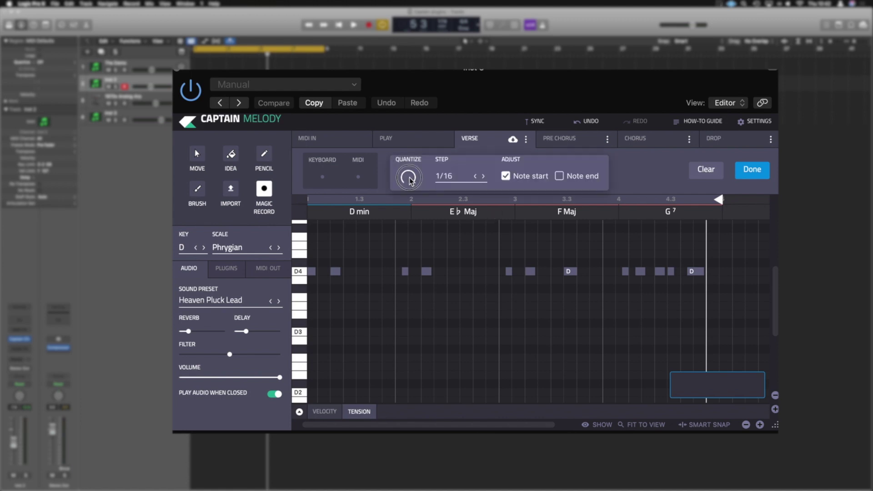
{"action": "left_click", "coordinate": [446, 178]}
{"action": "left_click", "coordinate": [453, 155]}
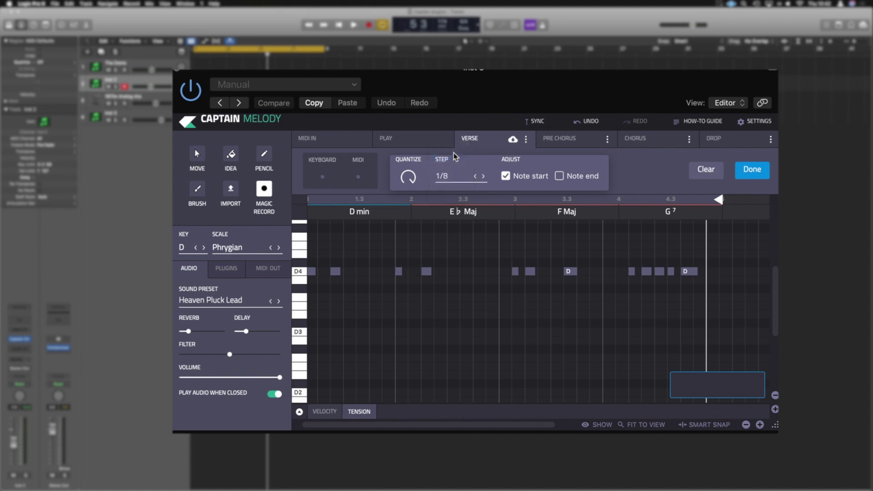
{"action": "key", "text": "space"}
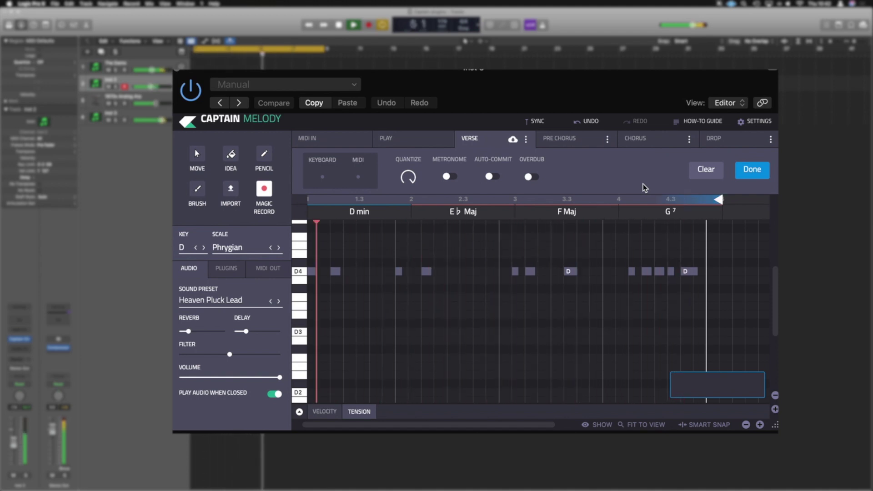
{"action": "key", "text": "space"}
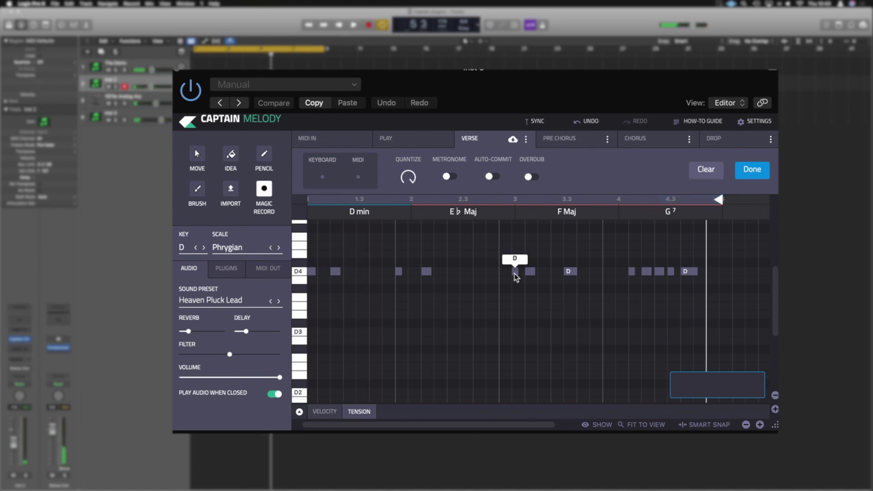
Shift the D4 note at bar 3 slightly earlier, to just before the F Maj chord, and audition the melody
{"action": "left_click_drag", "start_coordinate": [514, 275], "coordinate": [502, 272]}
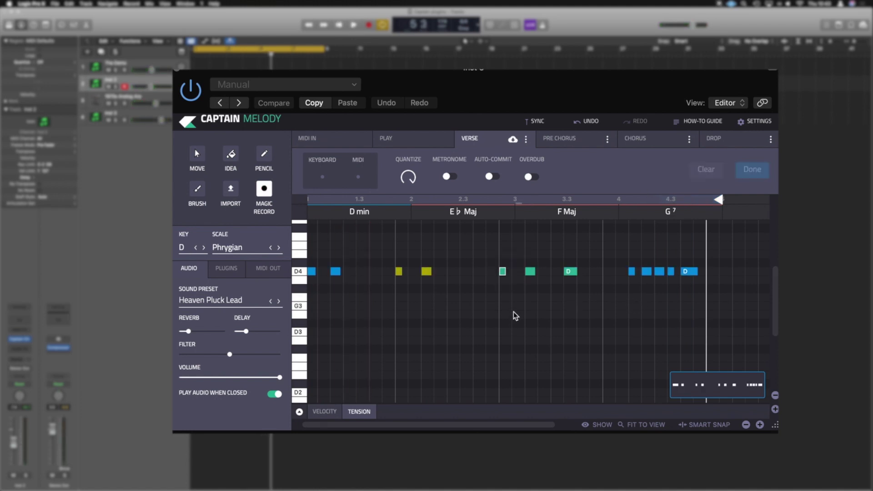
{"action": "key", "text": "space"}
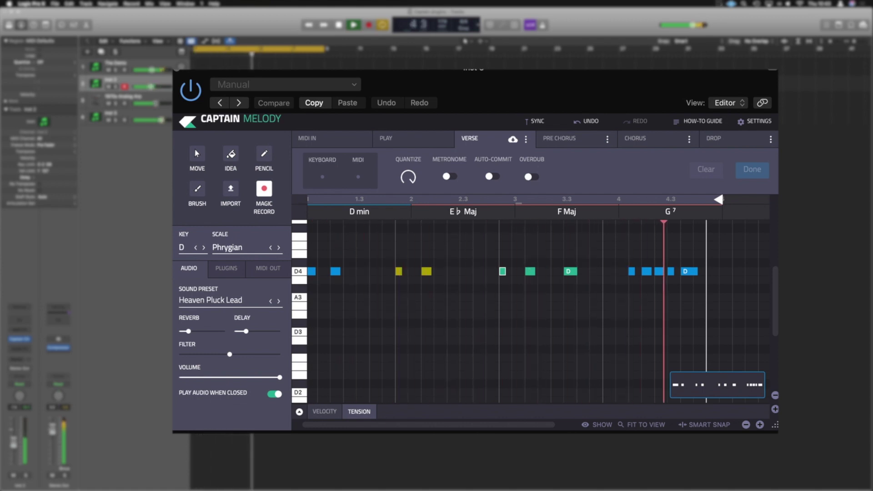
{"action": "key", "text": "space"}
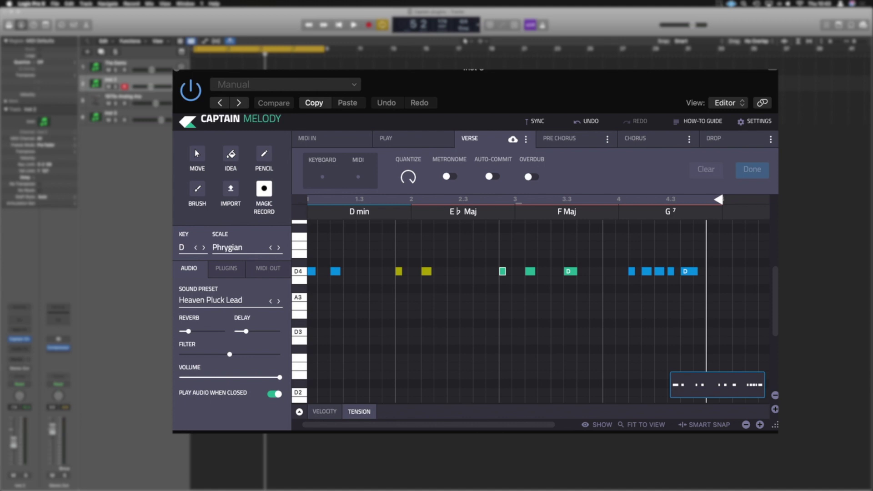
Add an Idea spanning the whole recorded rhythm, generate a new melodic shape from its notes and audition it
{"action": "left_click", "coordinate": [233, 156]}
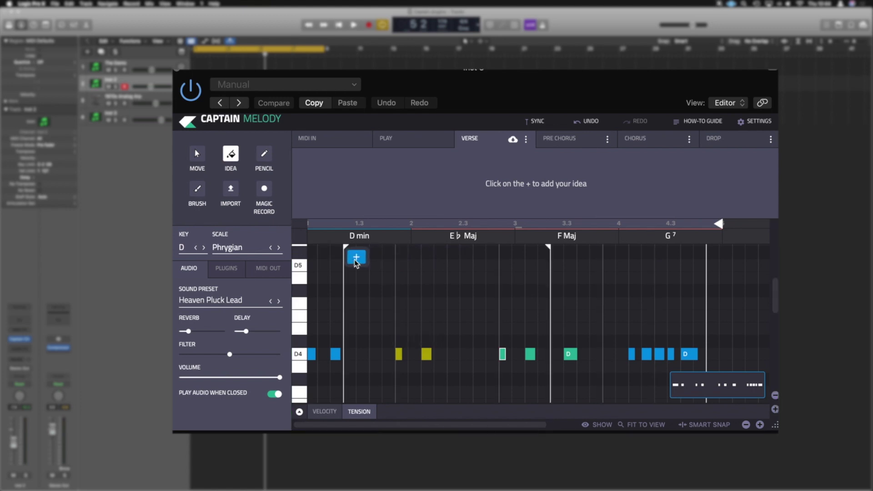
{"action": "left_click_drag", "start_coordinate": [314, 257], "coordinate": [706, 260]}
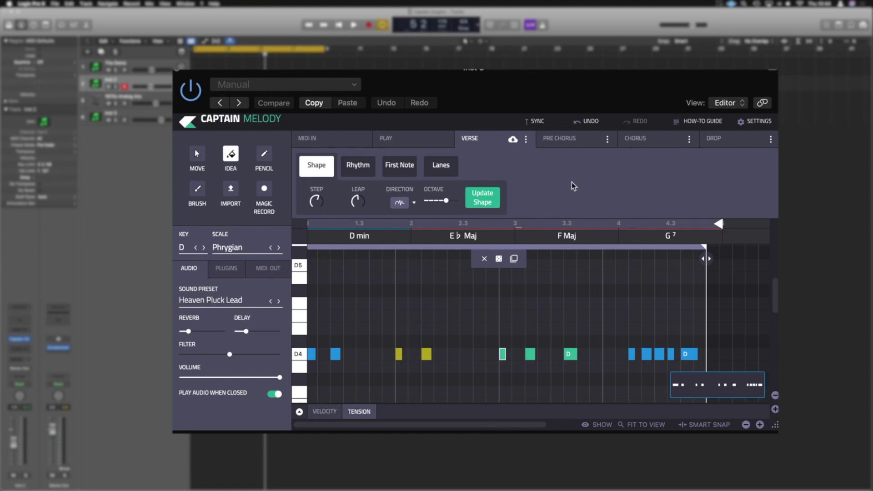
{"action": "left_click", "coordinate": [483, 203]}
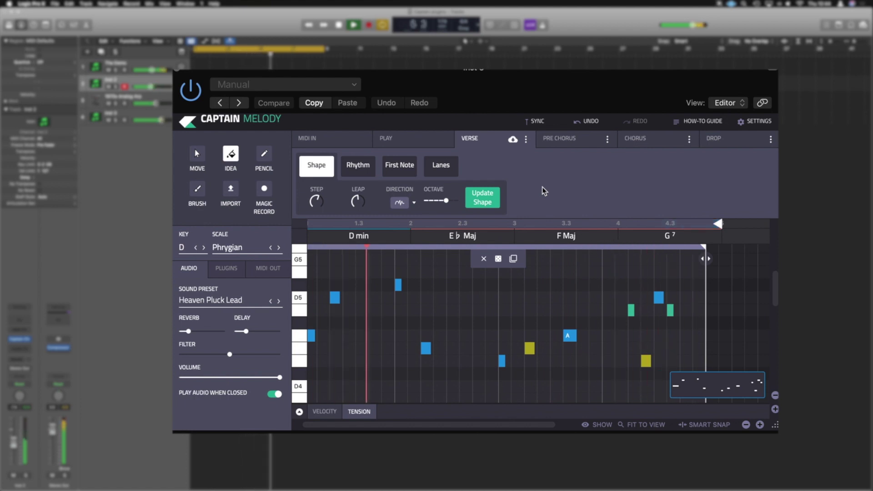
{"action": "key", "text": "space"}
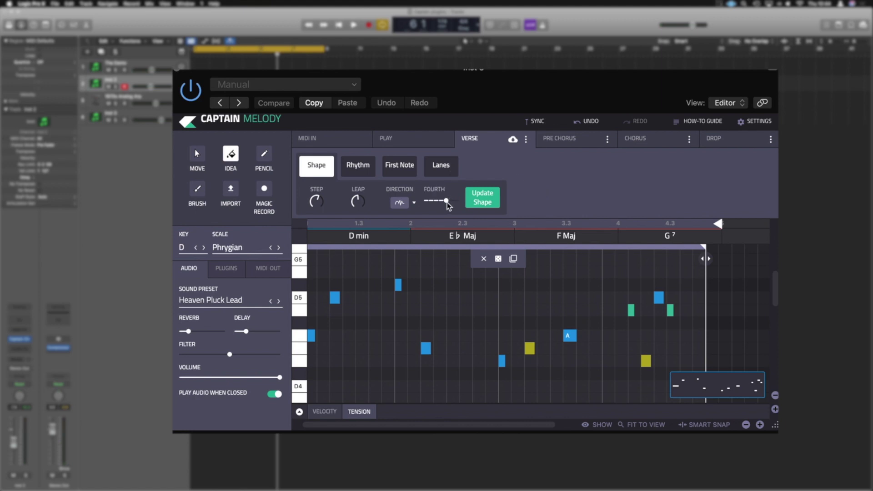
Lower the melody idea by one octave, audition it, and duplicate the idea directly after the original
{"action": "mouse_move", "coordinate": [445, 202]}
{"action": "left_click_drag", "start_coordinate": [445, 202], "coordinate": [441, 201]}
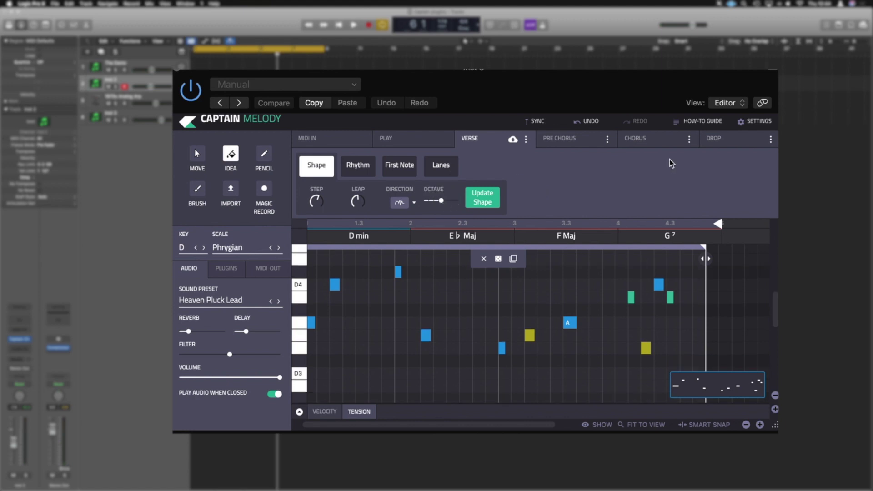
{"action": "key", "text": "space"}
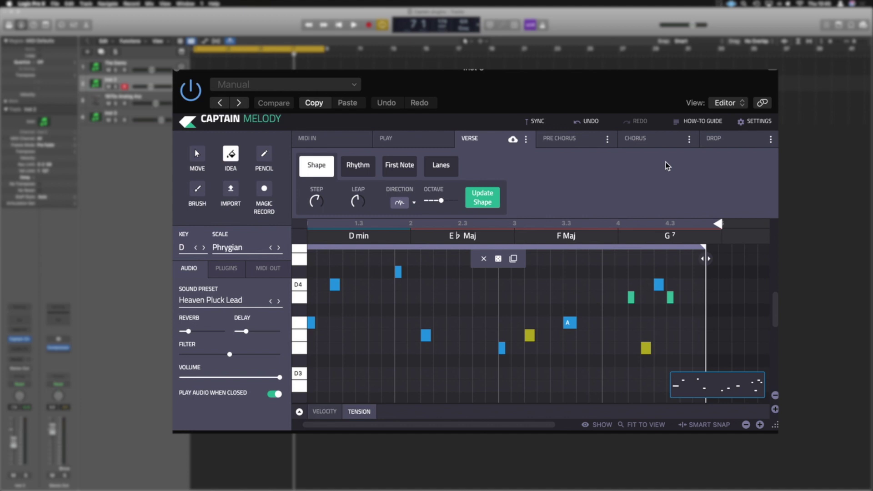
{"action": "left_click", "coordinate": [513, 259]}
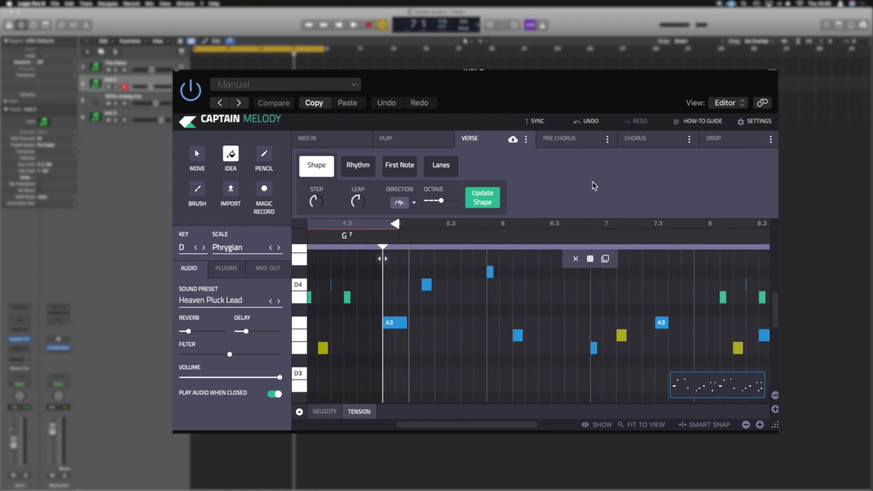
Trim the start of the duplicated idea to just before bar 8 and regenerate its notes from the current lane settings
{"action": "scroll", "coordinate": [545, 298], "scroll_direction": "right", "scroll_amount": 2}
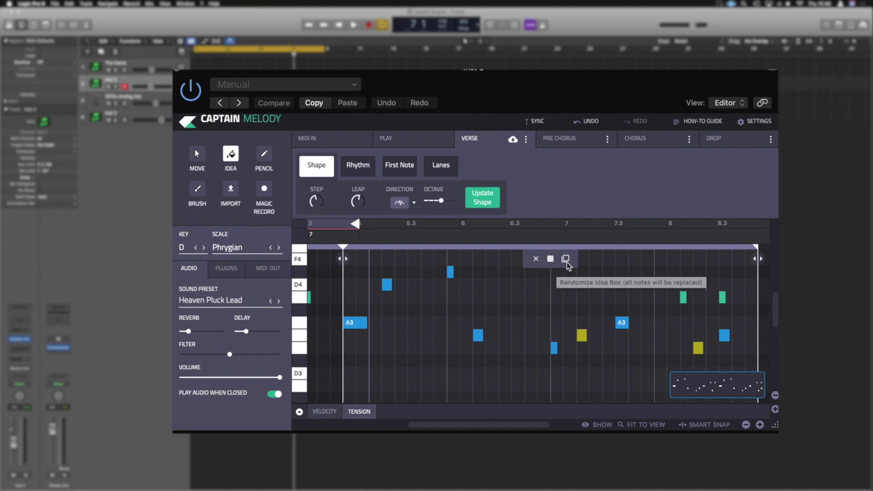
{"action": "left_click", "coordinate": [446, 168]}
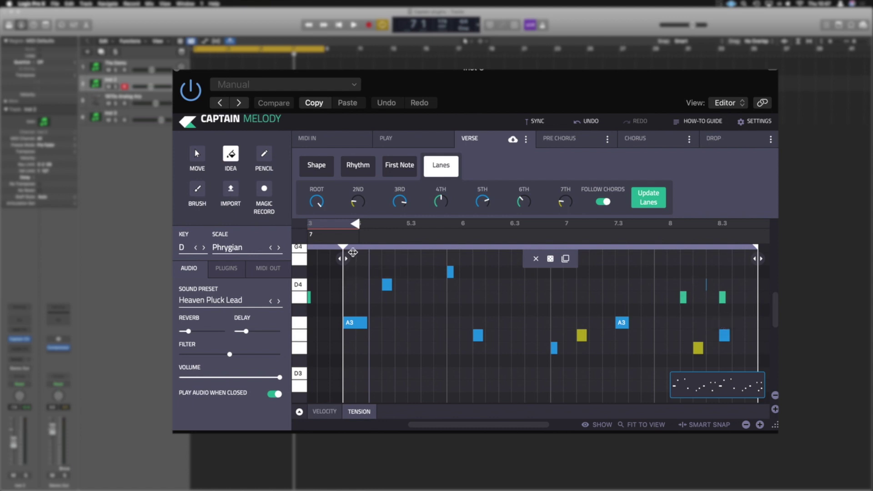
{"action": "left_click_drag", "start_coordinate": [343, 260], "coordinate": [659, 262]}
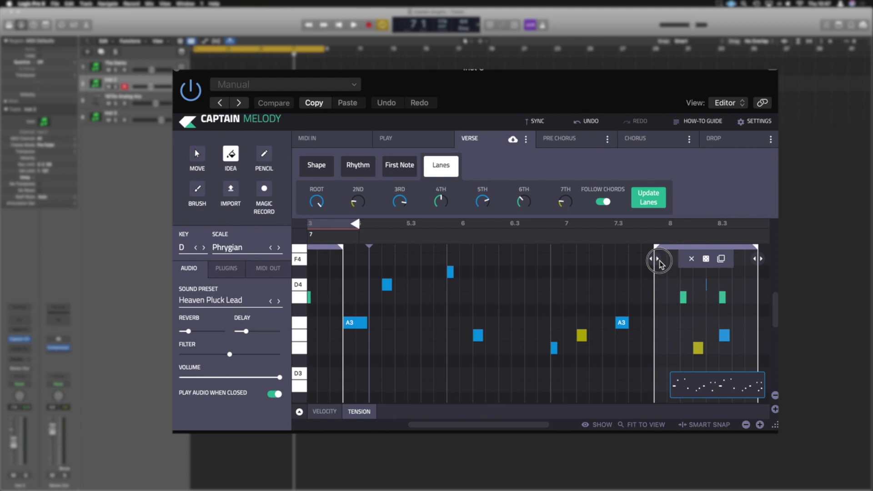
{"action": "left_click", "coordinate": [654, 199]}
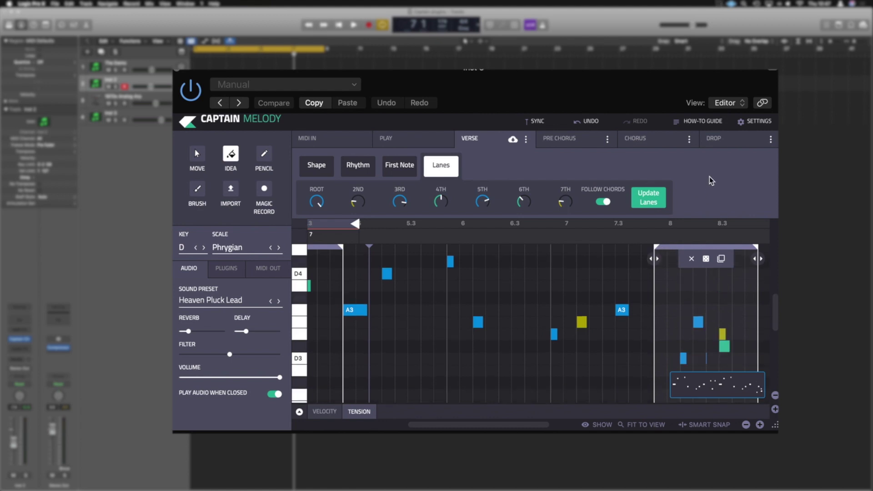
Extend the Verse end to bar 9 to cover the duplicated idea and audition the full melody
{"action": "key", "text": "space"}
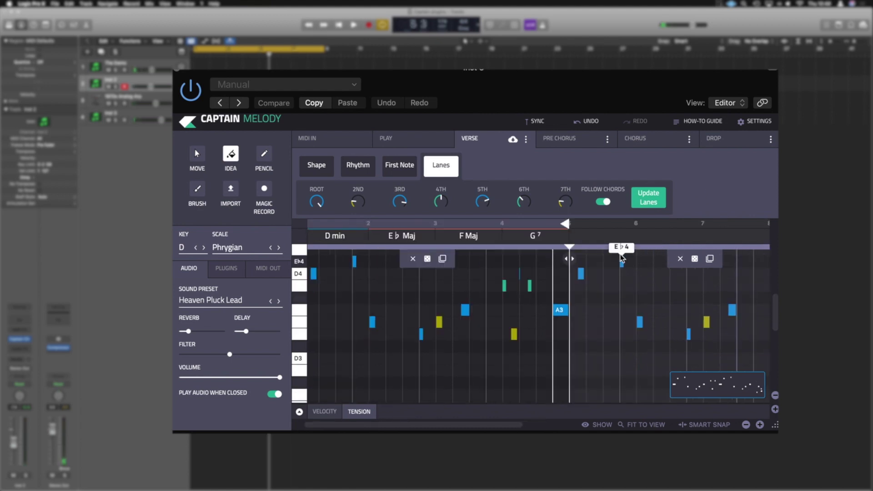
{"action": "mouse_move", "coordinate": [568, 229]}
{"action": "left_mouse_down"}
{"action": "mouse_move", "coordinate": [773, 233]}
{"action": "mouse_move", "coordinate": [705, 228]}
{"action": "left_mouse_up"}
{"action": "key", "text": "space"}
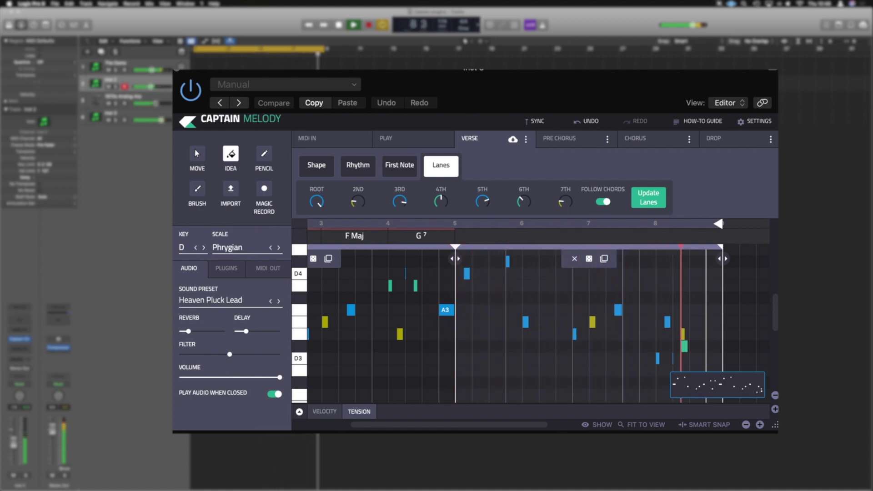
{"action": "key", "text": "space"}
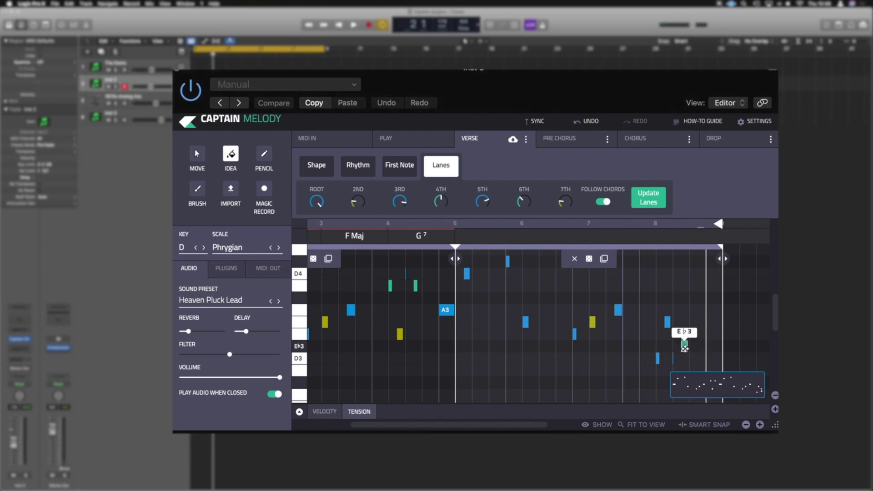
Shift the final E♭3 note in bar 8 slightly later so it follows the F3 note, and audition the melody
{"action": "left_click_drag", "start_coordinate": [684, 348], "coordinate": [695, 348]}
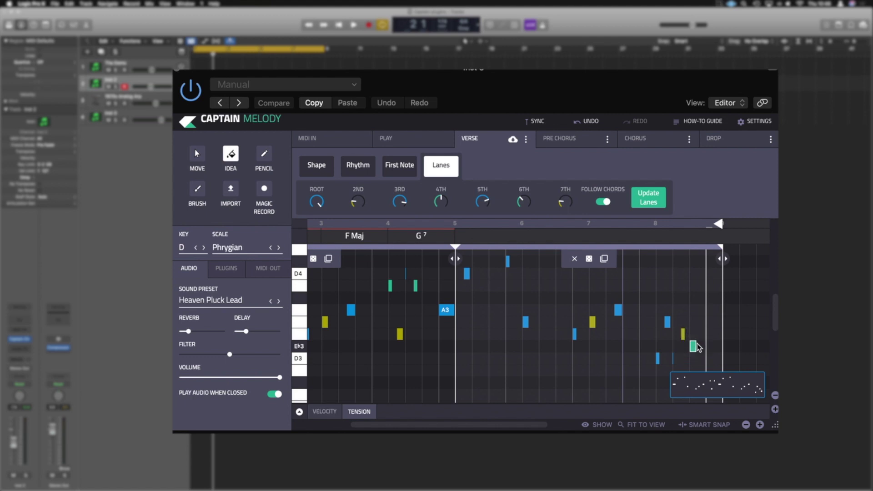
{"action": "scroll", "coordinate": [700, 349], "scroll_direction": "down", "scroll_amount": 2}
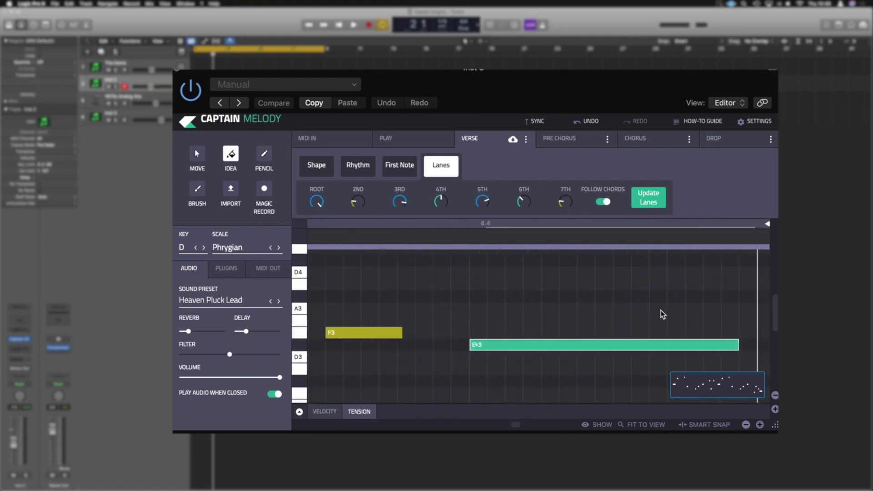
{"action": "scroll", "coordinate": [662, 314], "scroll_direction": "down", "scroll_amount": 5}
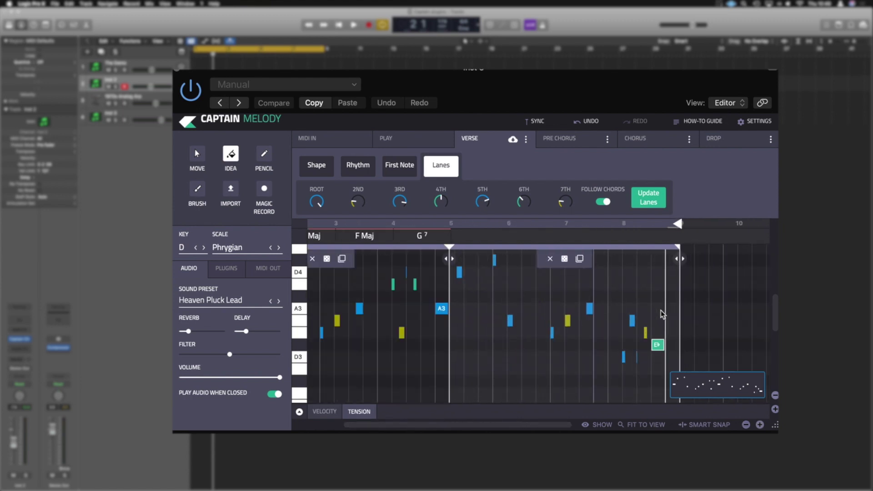
{"action": "key", "text": "space"}
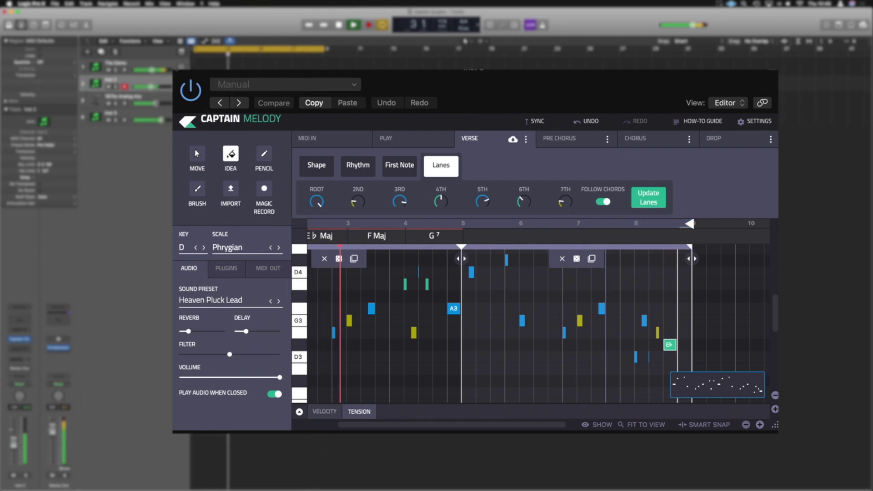
{"action": "key", "text": "space"}
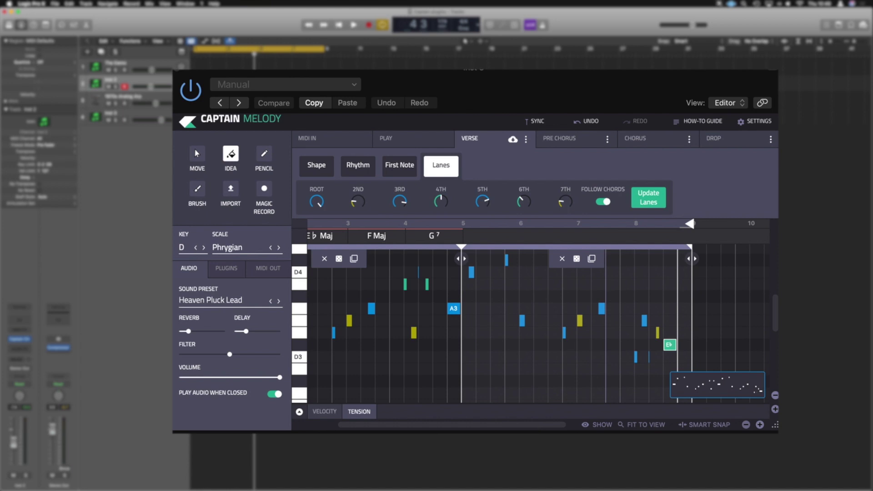
Load Massive as the VST instrument for the melody and play the Inst 3 track soloed
{"action": "left_click", "coordinate": [227, 271]}
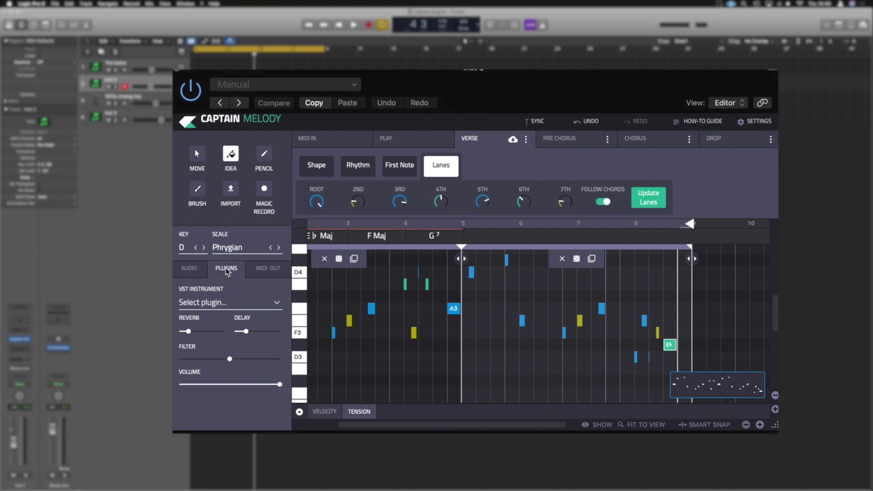
{"action": "left_click", "coordinate": [223, 302]}
{"action": "left_click", "coordinate": [438, 243]}
{"action": "left_click", "coordinate": [753, 417]}
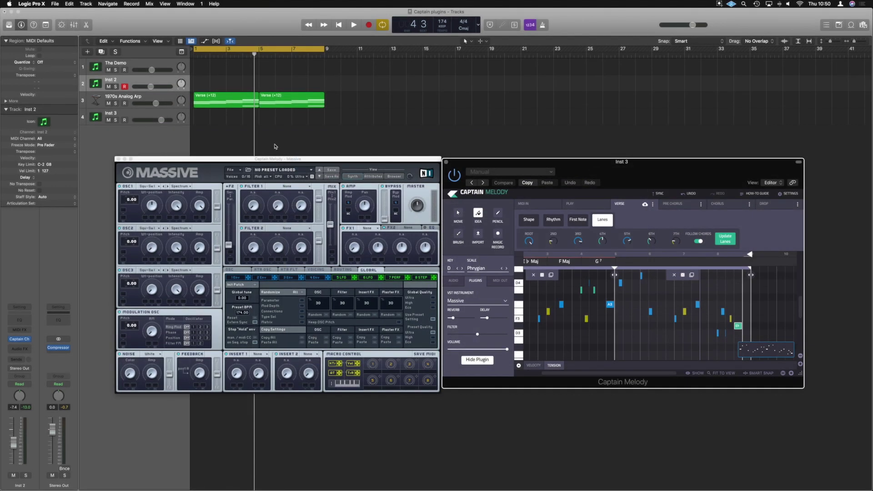
{"action": "left_click", "coordinate": [115, 120]}
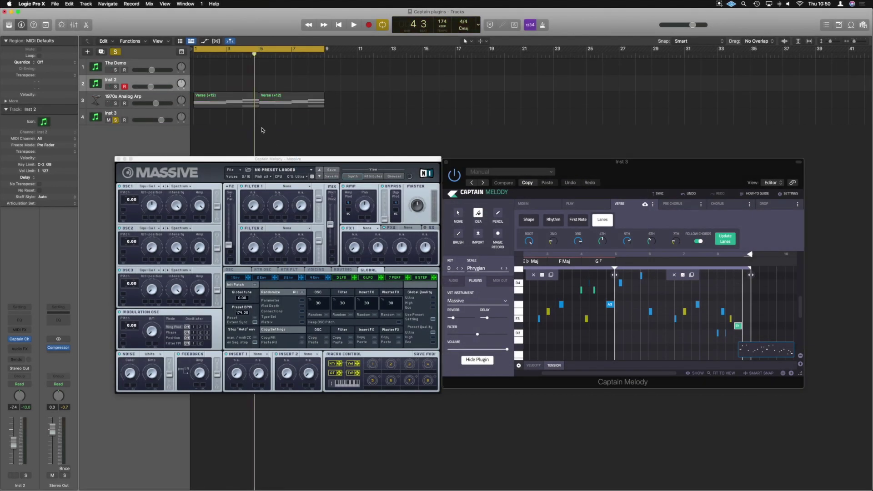
{"action": "key", "text": "space"}
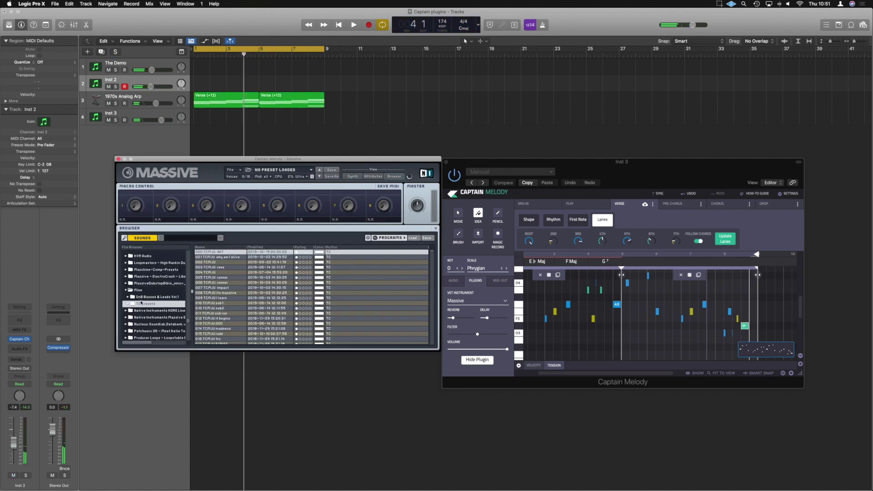
Load the 5th Thing Lead preset from the DnB Basses & Leads Vol.1 folder, audition it, and close the Massive window
{"action": "left_click", "coordinate": [146, 297]}
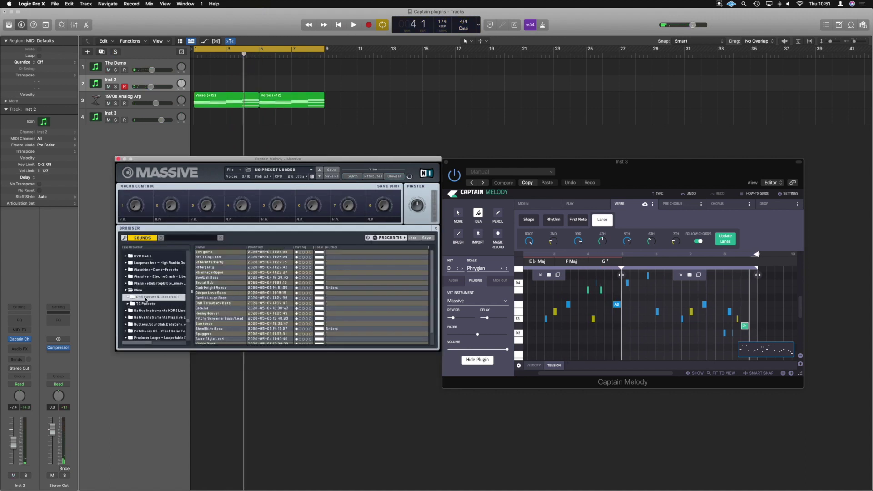
{"action": "left_click", "coordinate": [221, 257]}
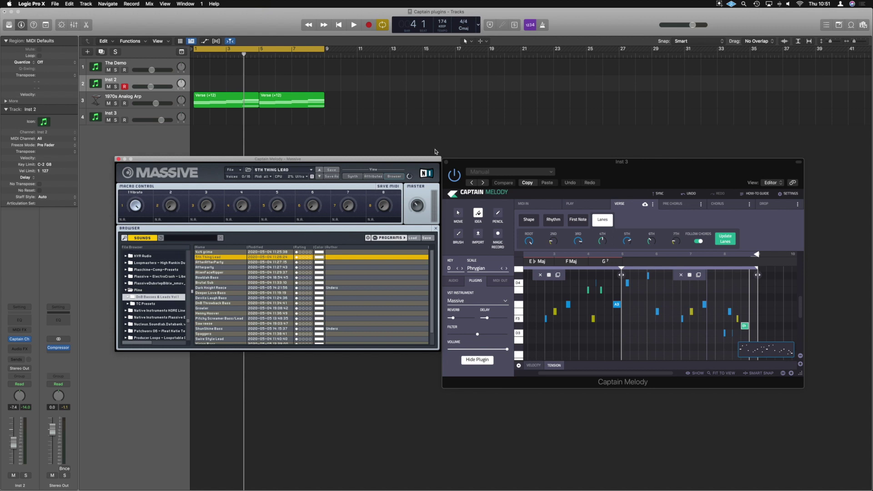
{"action": "left_click", "coordinate": [394, 176]}
{"action": "key", "text": "space"}
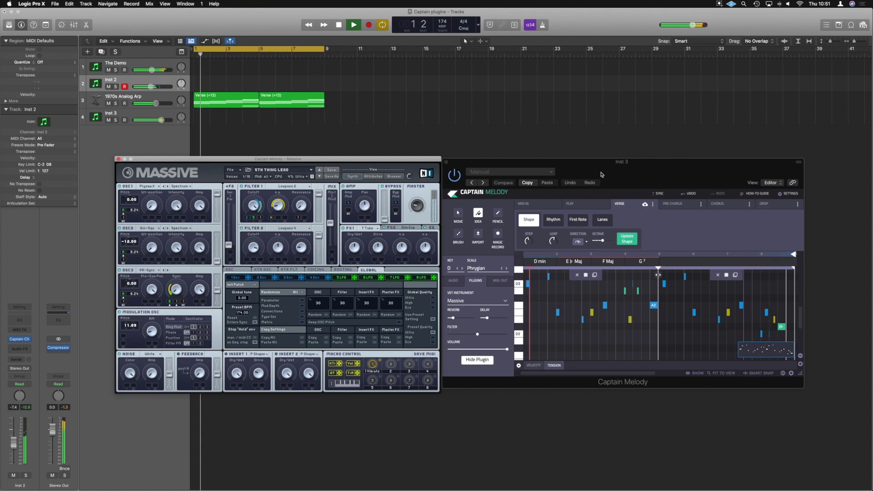
{"action": "key", "text": "space"}
{"action": "left_click", "coordinate": [118, 159]}
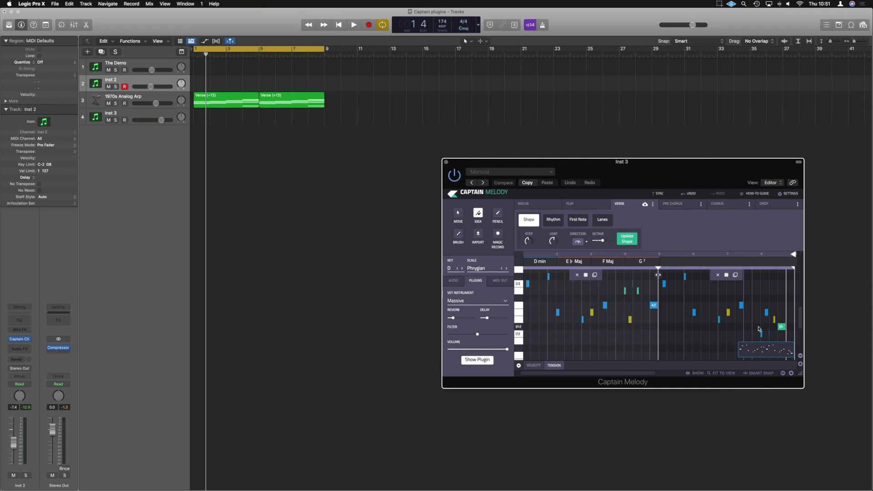
Export the Verse melody as a MIDI region at bar 1 on a new track below Inst 3, and select that track
{"action": "left_click_drag", "start_coordinate": [765, 353], "coordinate": [193, 159]}
{"action": "left_click", "coordinate": [459, 171]}
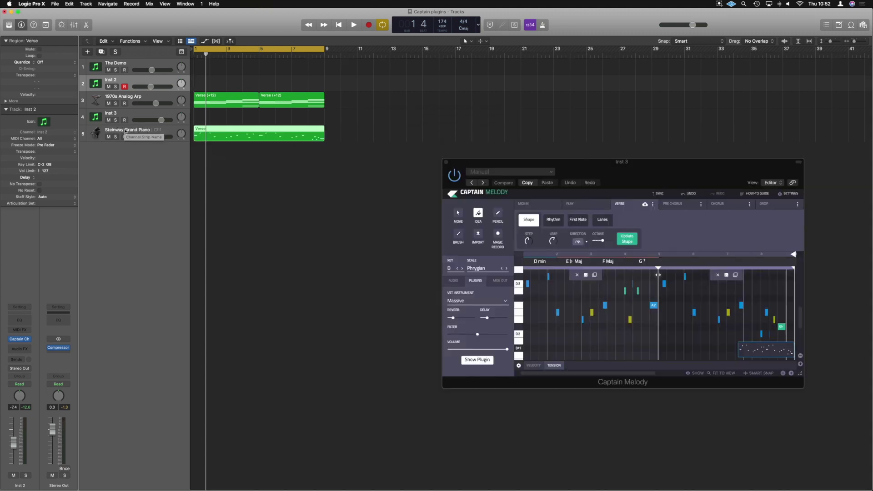
{"action": "left_click", "coordinate": [125, 131]}
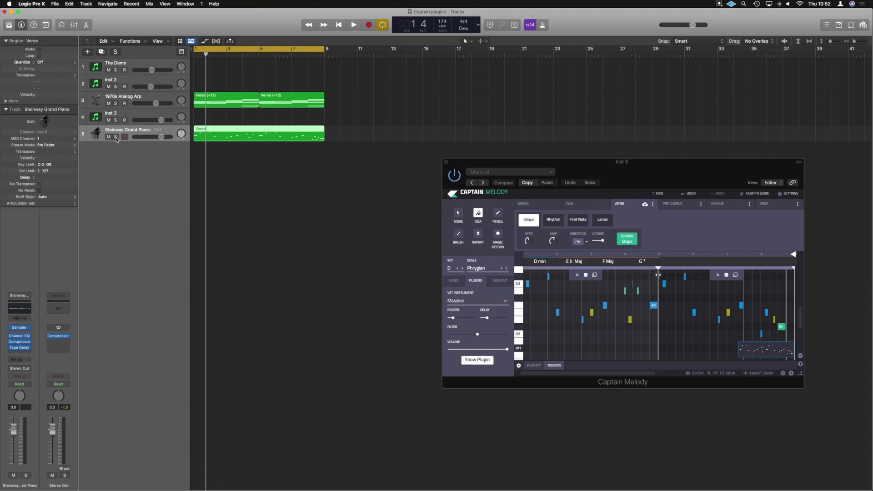
Audition the exported melody on the Steinway Grand Piano track, first soloed and with the other tracks playing
{"action": "left_click", "coordinate": [116, 138]}
{"action": "key", "text": "space"}
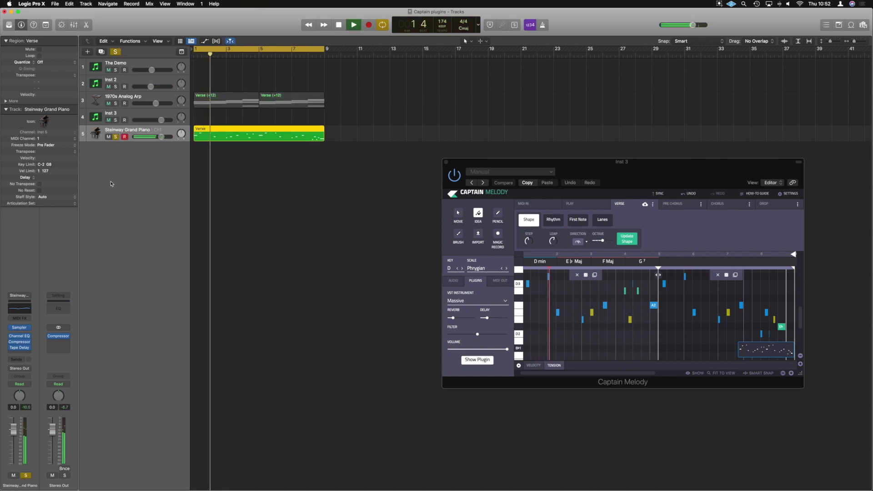
{"action": "left_click", "coordinate": [116, 137]}
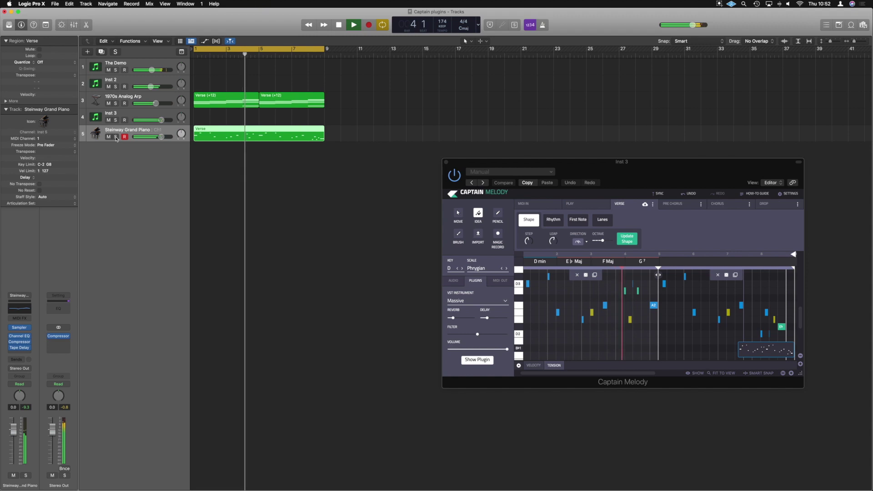
{"action": "key", "text": "space"}
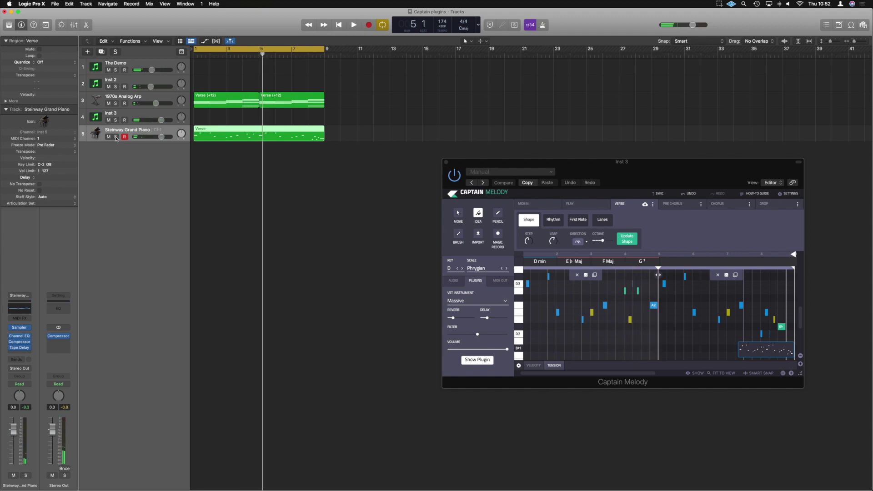